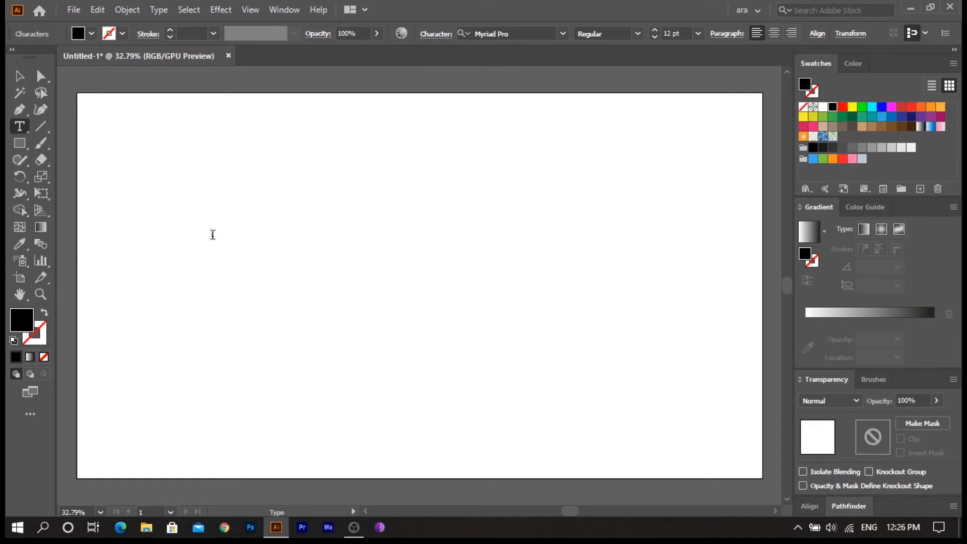
Enter the point text DSG in the upper-left area of the artboard and finish editing.
{"action": "type", "text": "d"}
{"action": "key", "text": "BackSpace"}
{"action": "type", "text": "DSG"}
{"action": "key", "text": "Escape"}
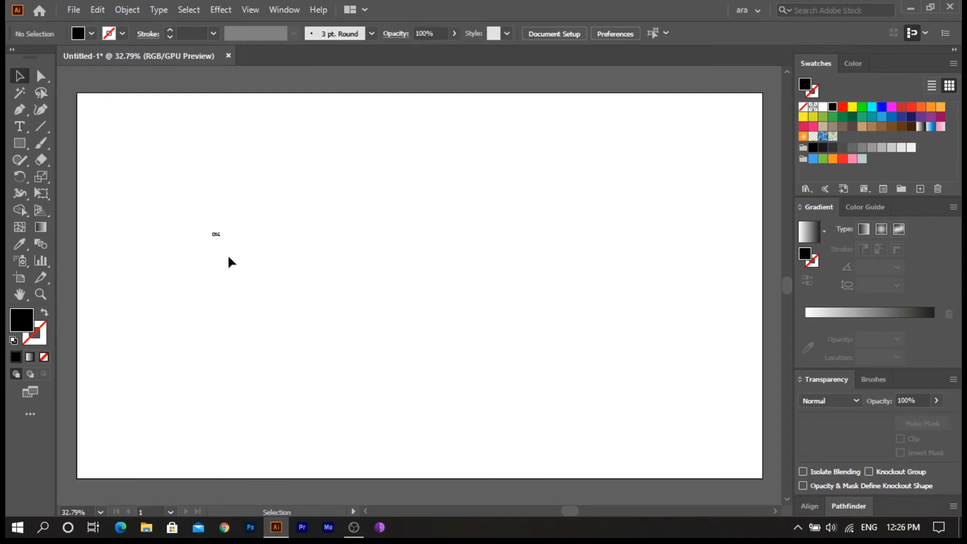
Enlarge the DSG text to about 640 pt and move it near the middle of the artboard.
{"action": "left_click", "coordinate": [217, 235]}
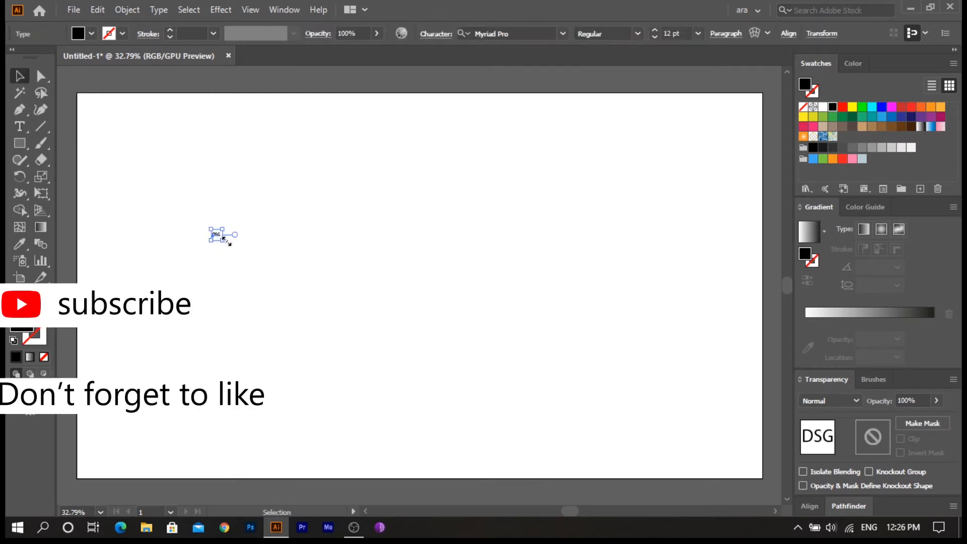
{"action": "left_click_drag", "start_coordinate": [221, 240], "coordinate": [821, 536]}
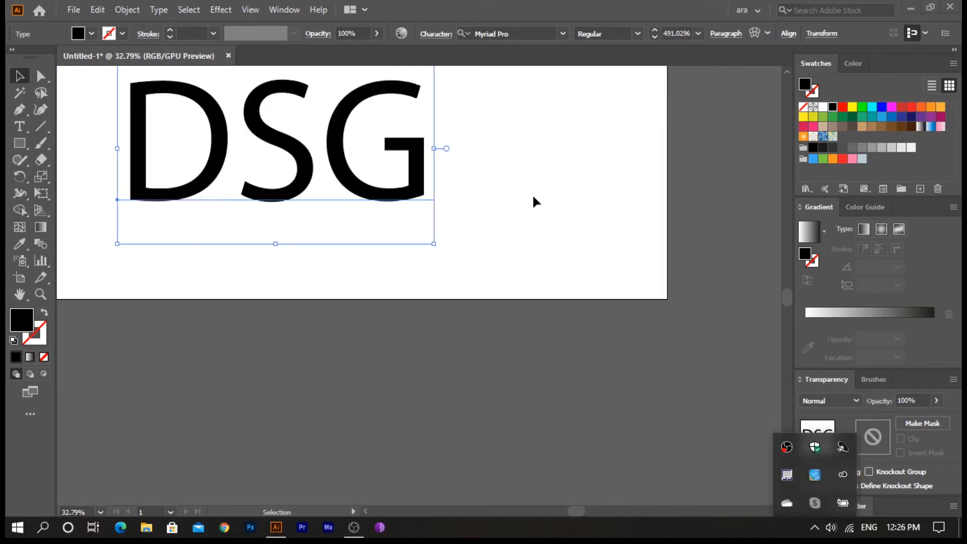
{"action": "left_click", "coordinate": [532, 196]}
{"action": "scroll", "coordinate": [532, 196], "scroll_direction": "up", "scroll_amount": 3}
{"action": "key", "text": "ctrl+0"}
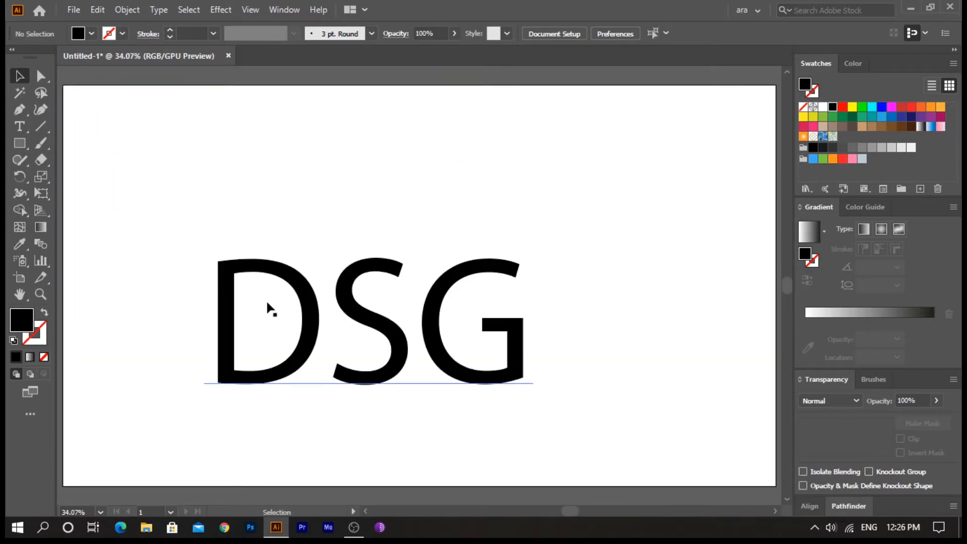
{"action": "left_click", "coordinate": [307, 338]}
{"action": "left_click_drag", "start_coordinate": [306, 337], "coordinate": [324, 301]}
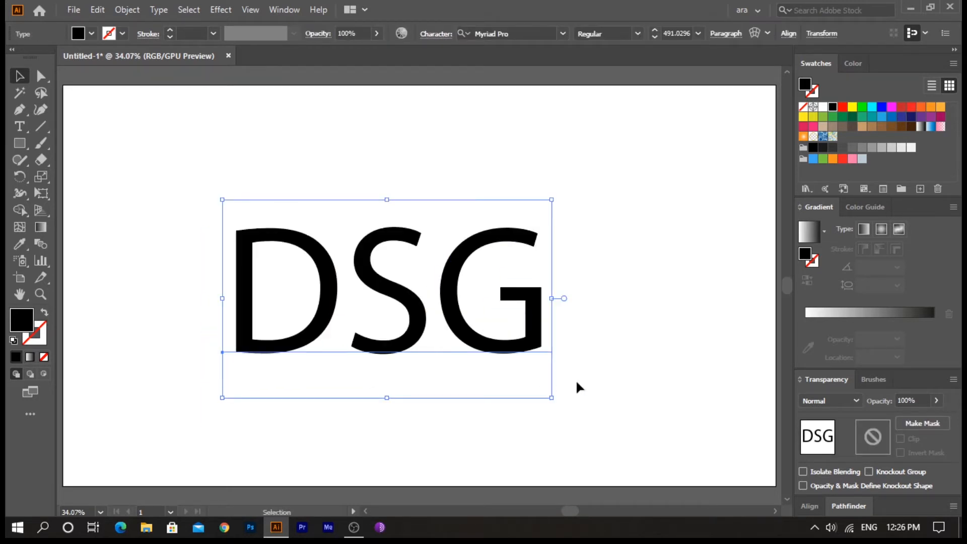
{"action": "left_click_drag", "start_coordinate": [553, 398], "coordinate": [650, 462]}
{"action": "left_click_drag", "start_coordinate": [477, 356], "coordinate": [448, 337]}
Convert the DSG text to outlines and ungroup it into separate letters.
{"action": "right_click", "coordinate": [378, 302]}
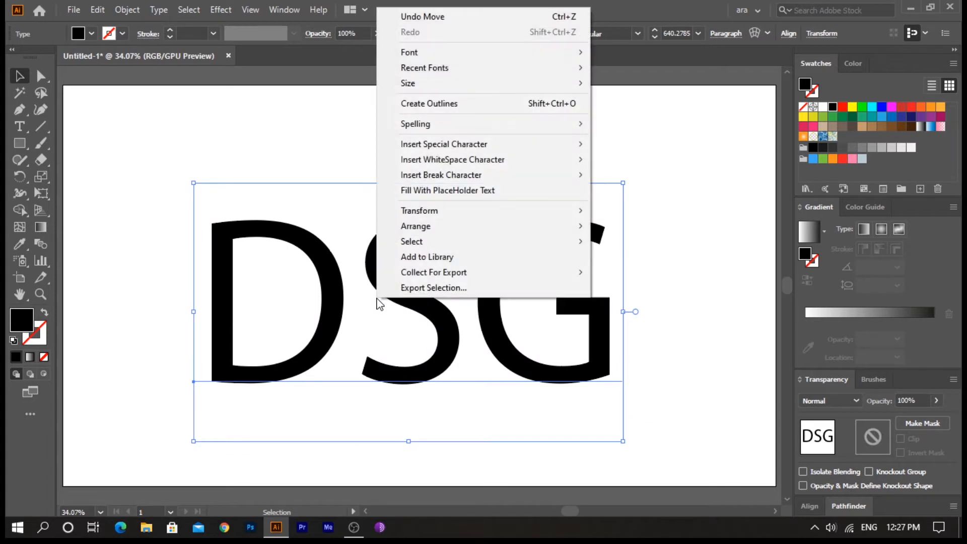
{"action": "left_click", "coordinate": [408, 109]}
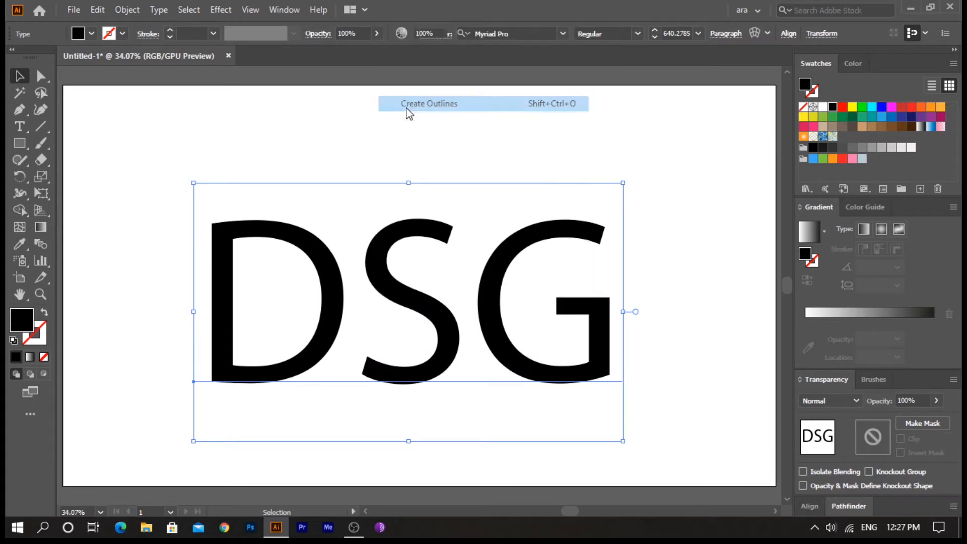
{"action": "right_click", "coordinate": [373, 306]}
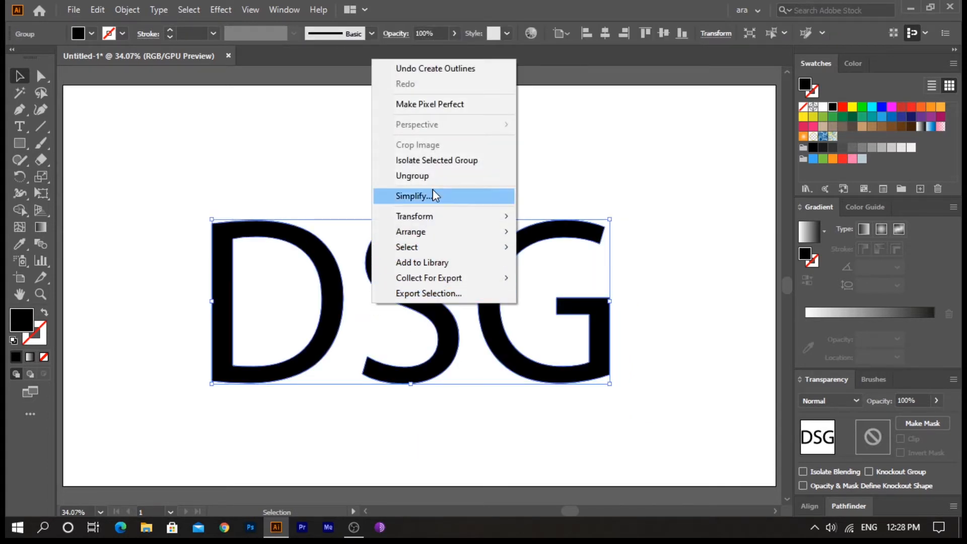
{"action": "left_click", "coordinate": [443, 175]}
Scale the S up proportionally to about one and a half times its size and centre it vertically between D and G.
{"action": "left_click", "coordinate": [442, 353]}
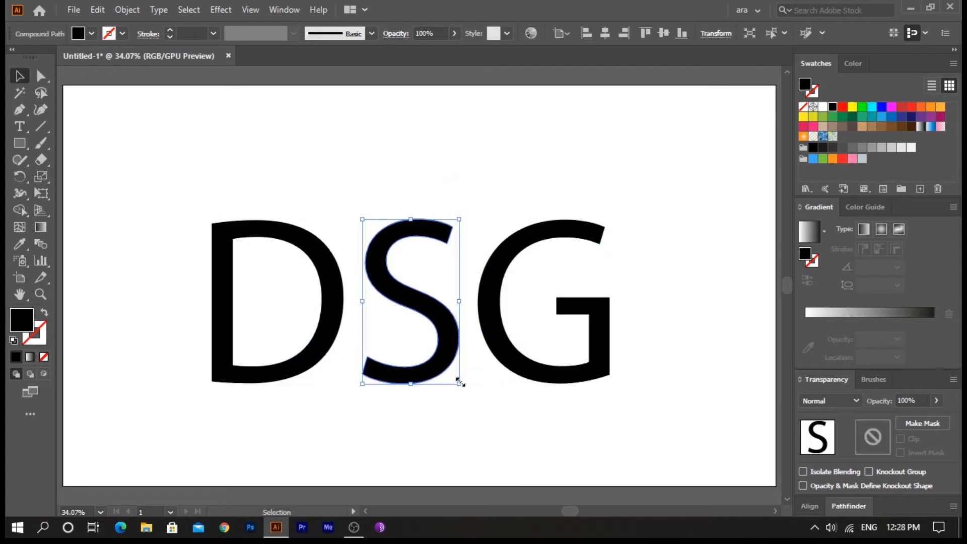
{"action": "key", "text": "shift"}
{"action": "left_click_drag", "start_coordinate": [460, 383], "coordinate": [527, 476]}
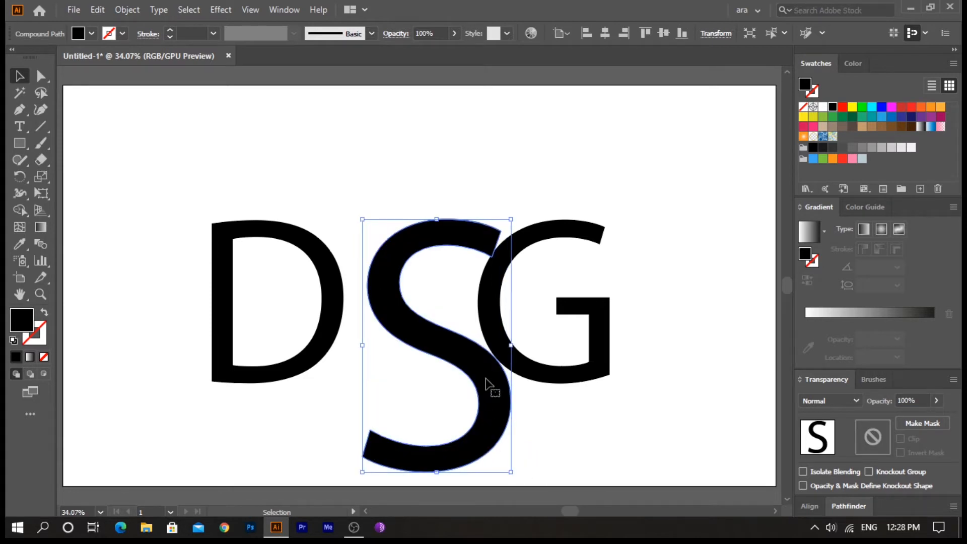
{"action": "left_click_drag", "start_coordinate": [491, 375], "coordinate": [447, 342]}
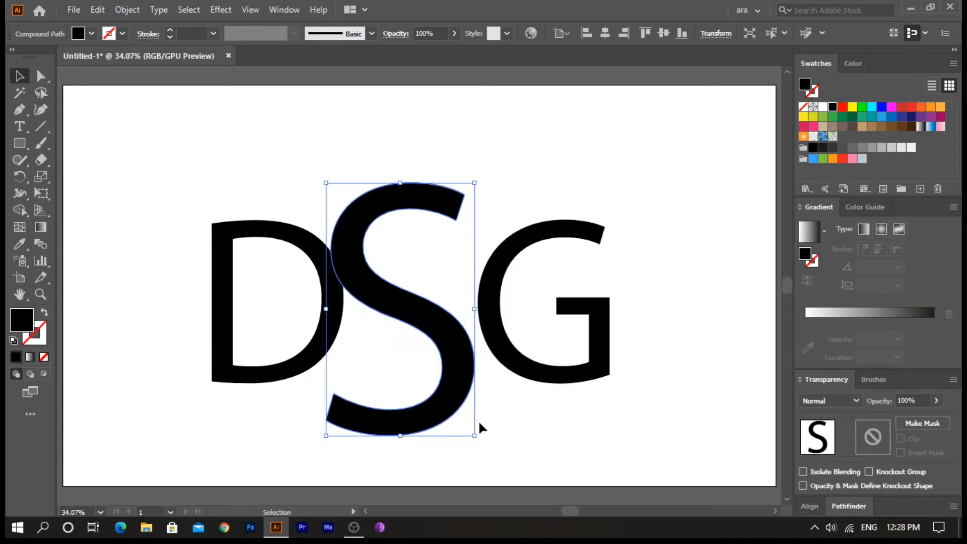
Move the D up over the S's upper curve and the G down over its lower curve so the letters overlap.
{"action": "left_click_drag", "start_coordinate": [304, 363], "coordinate": [351, 292]}
{"action": "left_click_drag", "start_coordinate": [572, 369], "coordinate": [496, 428]}
{"action": "left_click", "coordinate": [623, 375]}
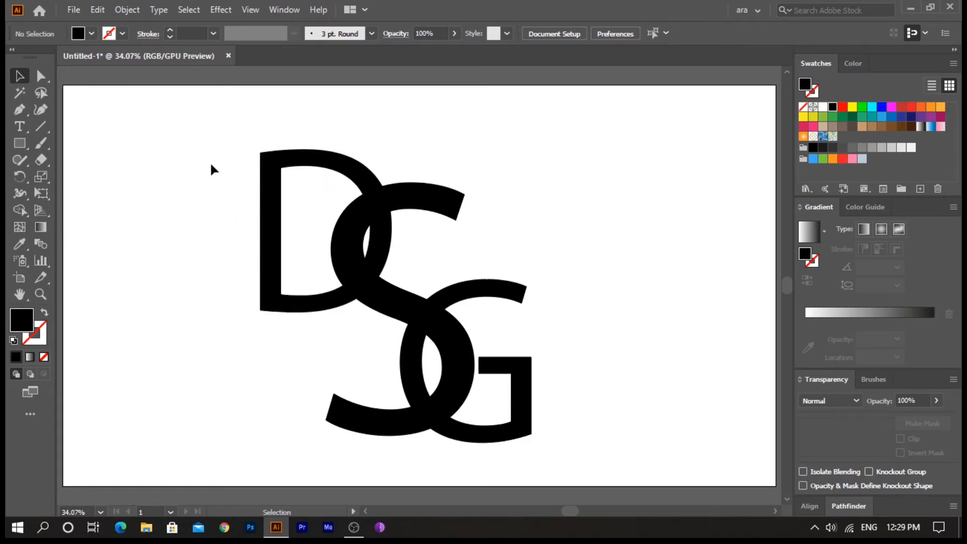
Group the three letters and centre the group horizontally and vertically on the artboard.
{"action": "left_click_drag", "start_coordinate": [213, 153], "coordinate": [553, 454]}
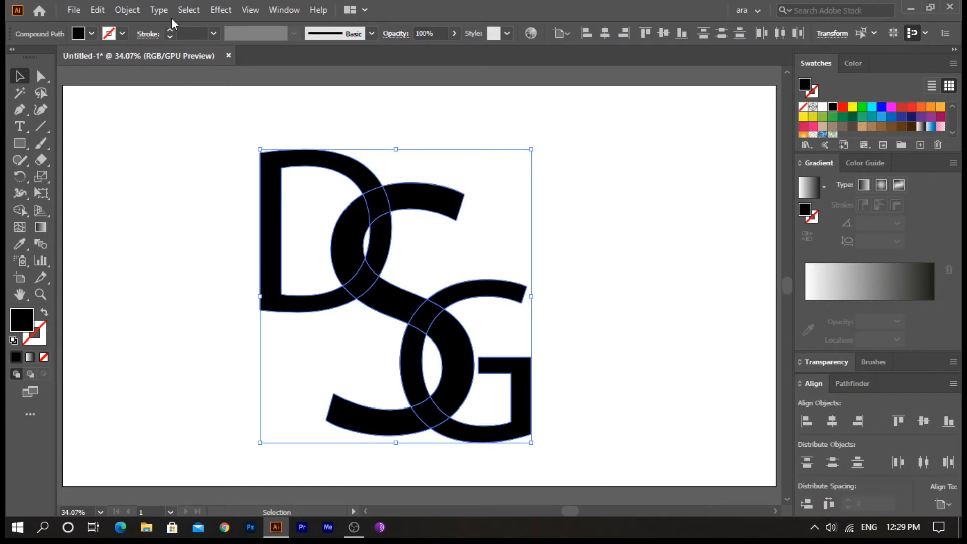
{"action": "left_click", "coordinate": [127, 10]}
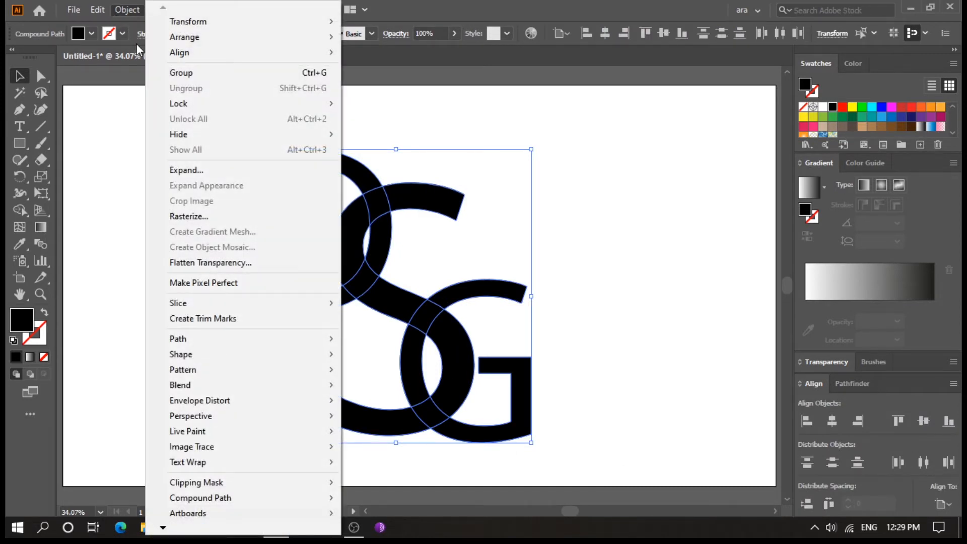
{"action": "left_click", "coordinate": [182, 76]}
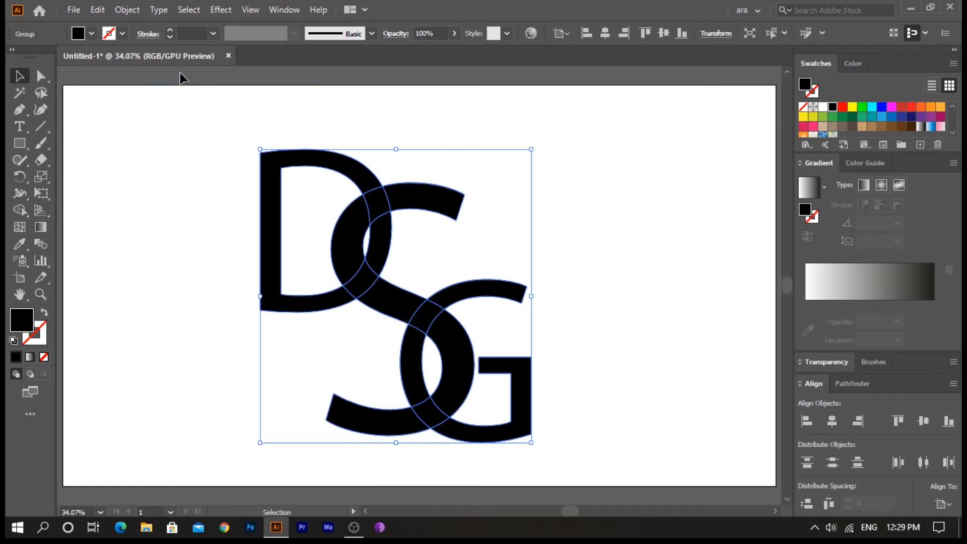
{"action": "left_click", "coordinate": [825, 423]}
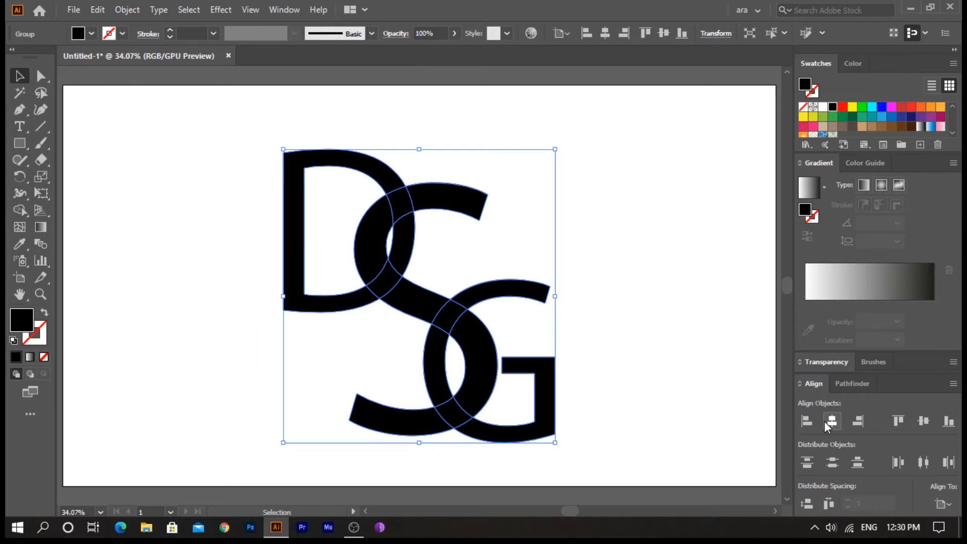
{"action": "left_click", "coordinate": [924, 421]}
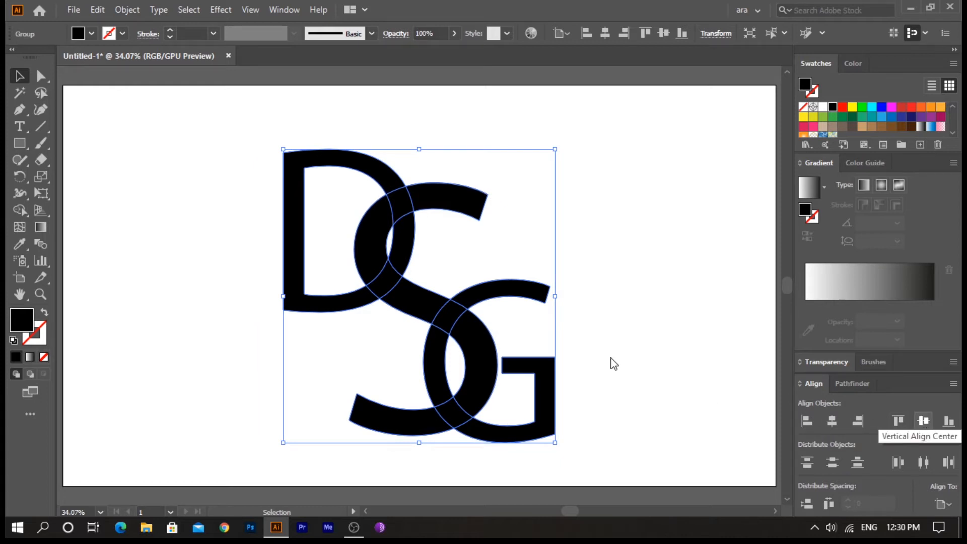
Ungroup the centred monogram into separate letters and clear the selection.
{"action": "right_click", "coordinate": [475, 330]}
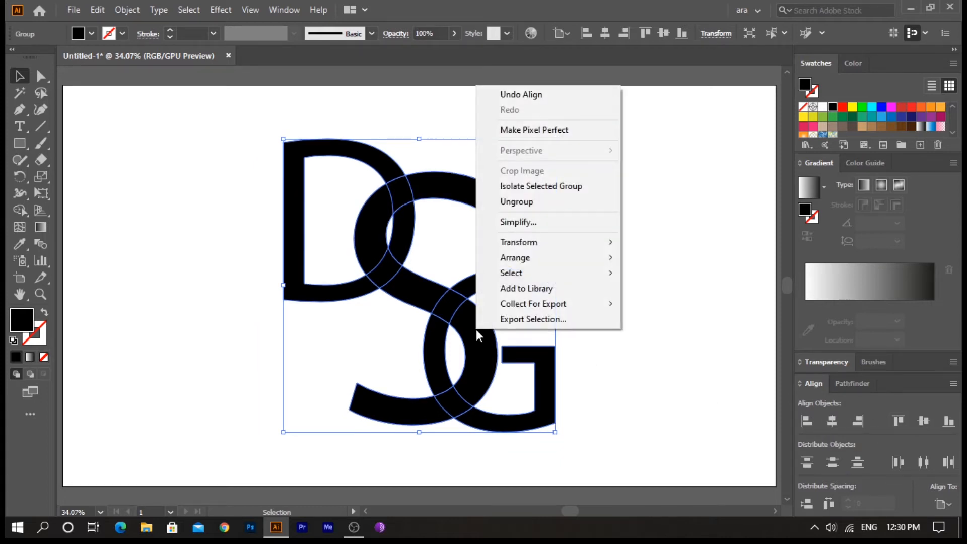
{"action": "left_click", "coordinate": [533, 202]}
{"action": "left_click", "coordinate": [583, 304]}
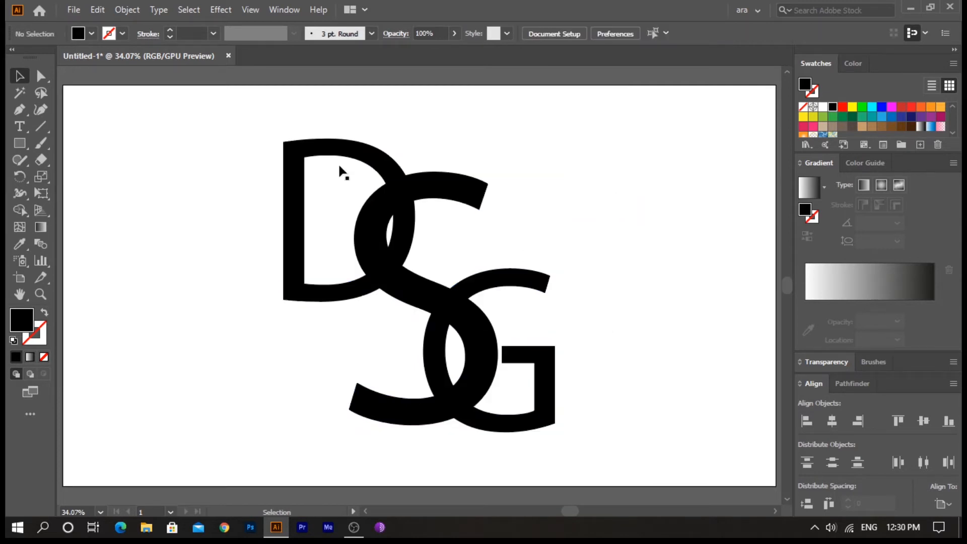
Fill all three letters with white and show the transparency grid.
{"action": "left_click_drag", "start_coordinate": [240, 123], "coordinate": [620, 451]}
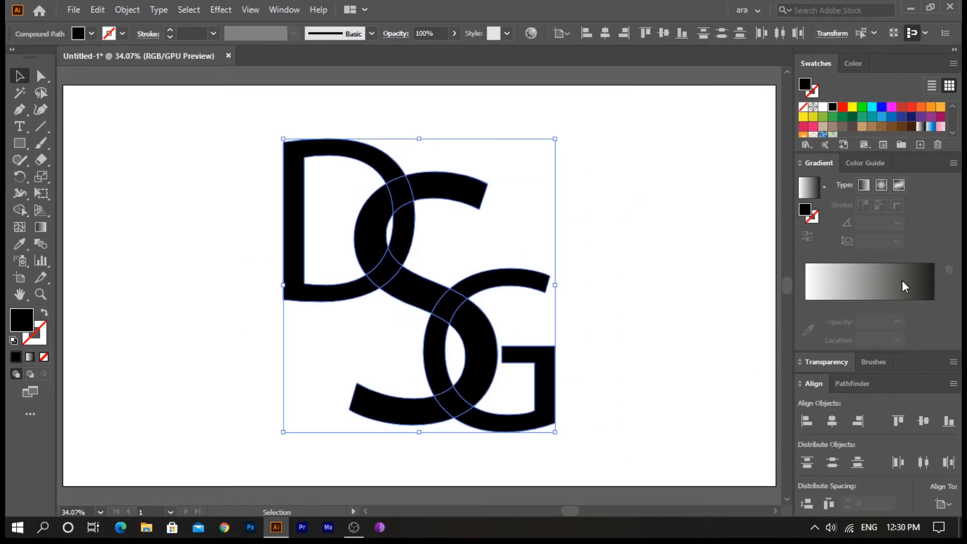
{"action": "left_click", "coordinate": [822, 107]}
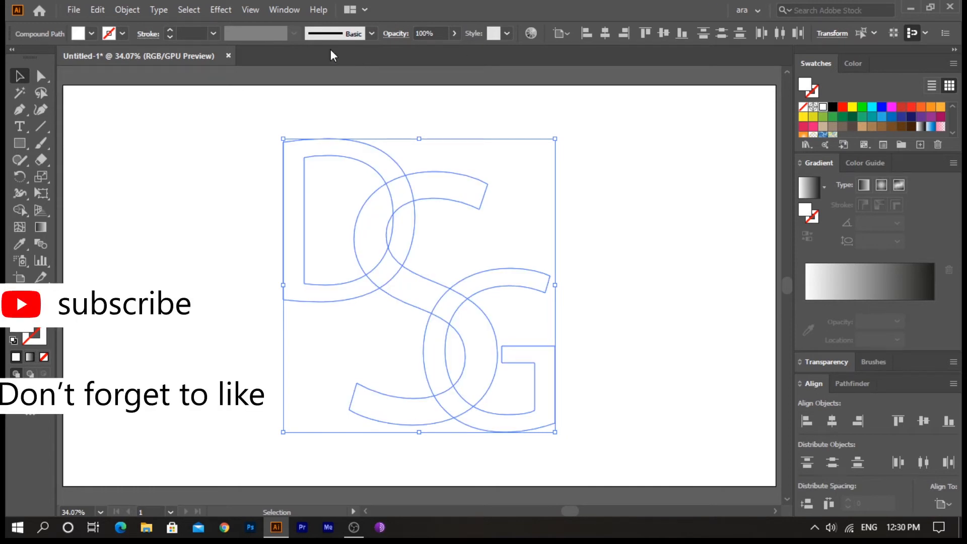
{"action": "left_click", "coordinate": [249, 9]}
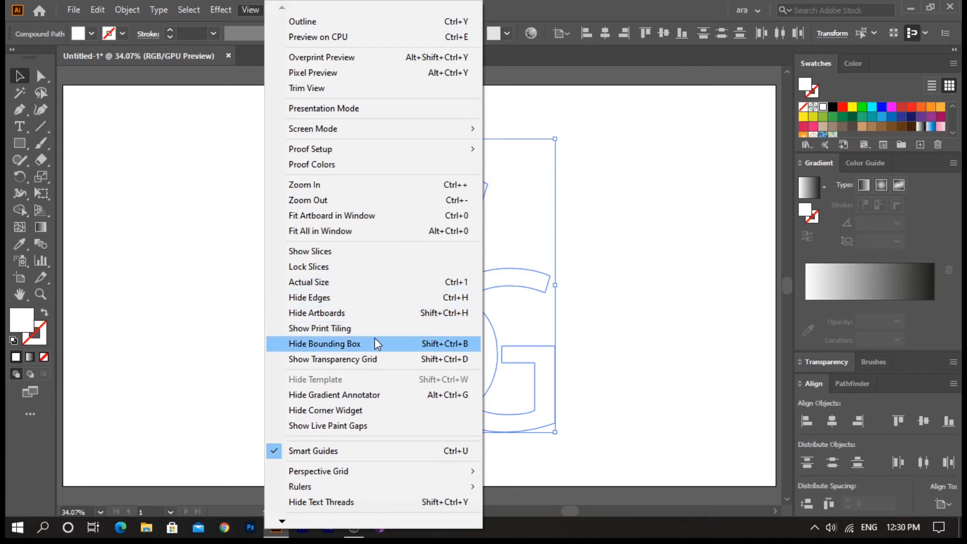
{"action": "left_click", "coordinate": [371, 359]}
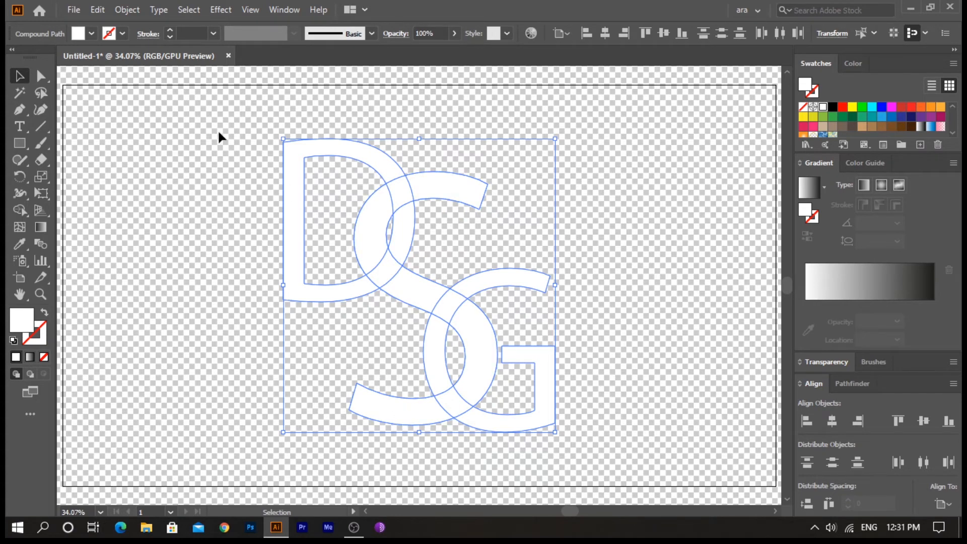
Copy the three white letters and paste the copies in front.
{"action": "left_click", "coordinate": [96, 12]}
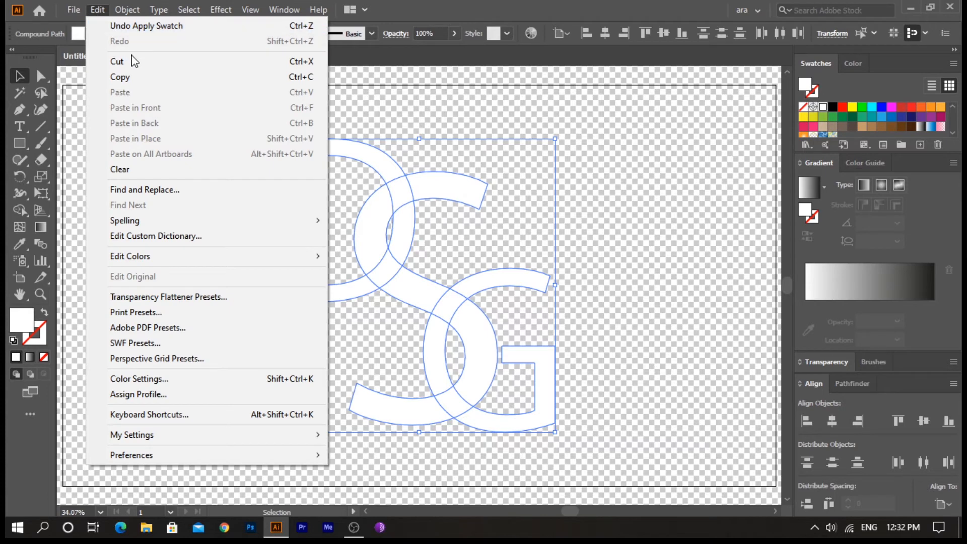
{"action": "left_click", "coordinate": [150, 78]}
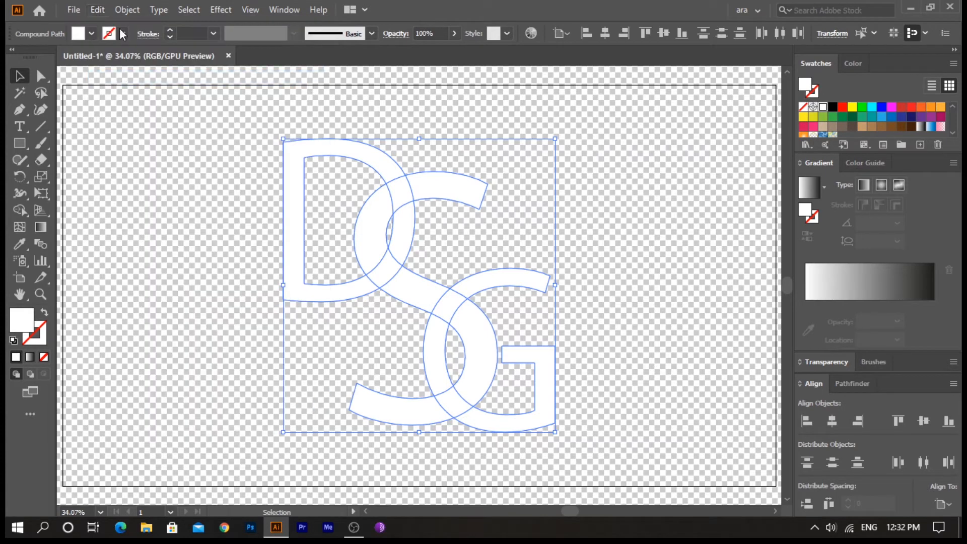
{"action": "left_click", "coordinate": [98, 10]}
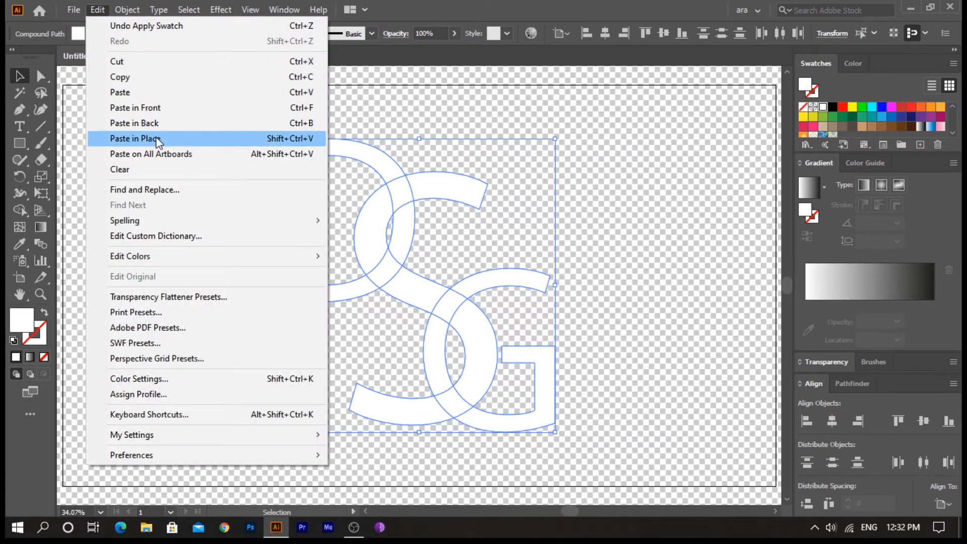
{"action": "left_click", "coordinate": [151, 108]}
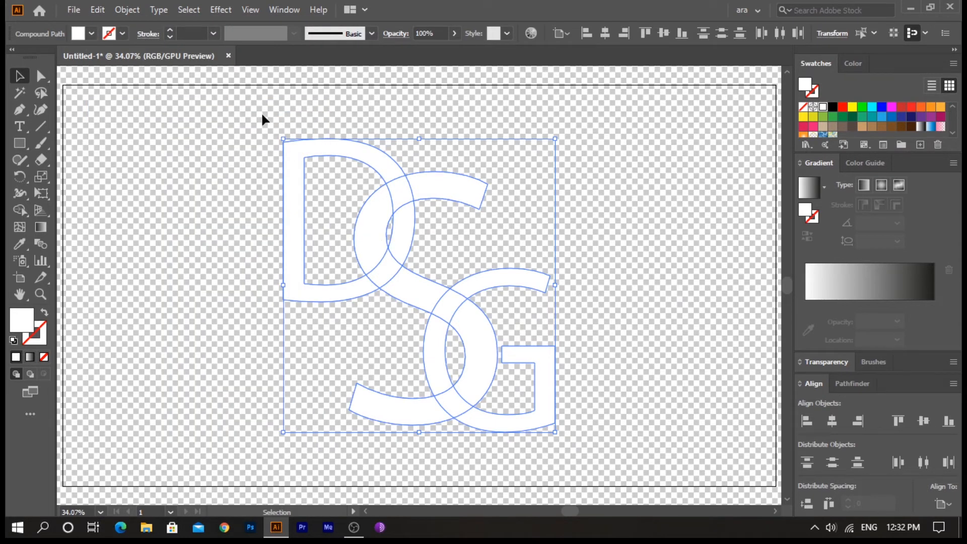
Offset the letters' paths outward by about 18 px with miter joins and fill the offset shapes with black.
{"action": "left_click", "coordinate": [127, 10]}
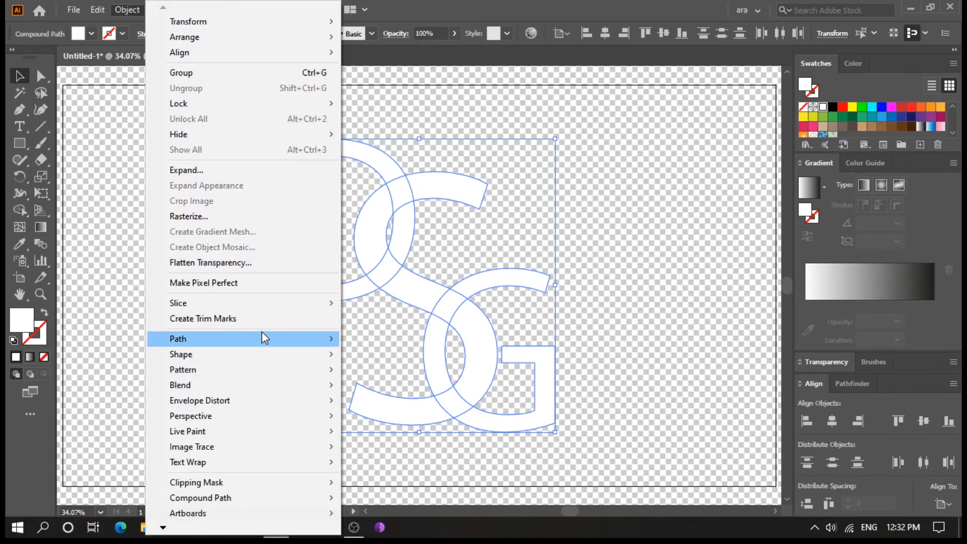
{"action": "mouse_move", "coordinate": [262, 333]}
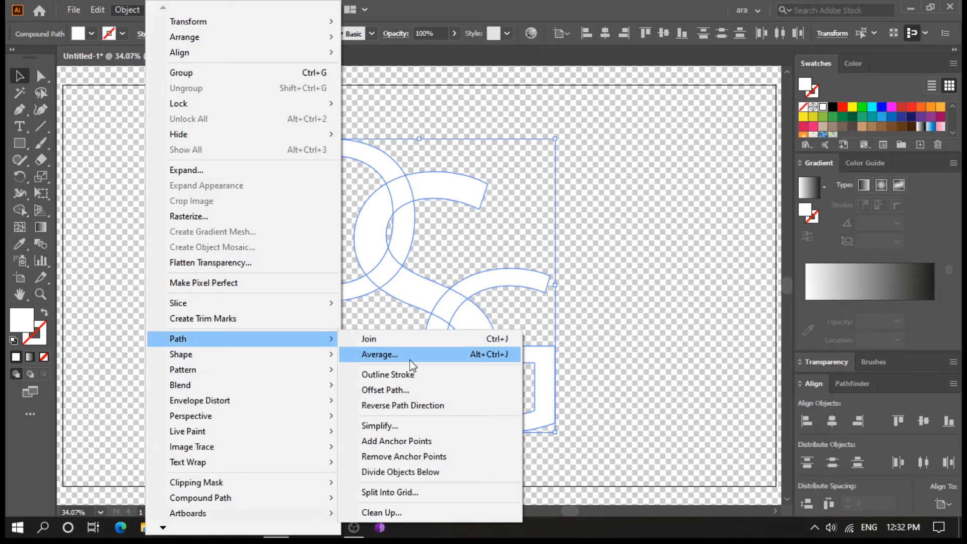
{"action": "left_click", "coordinate": [413, 390]}
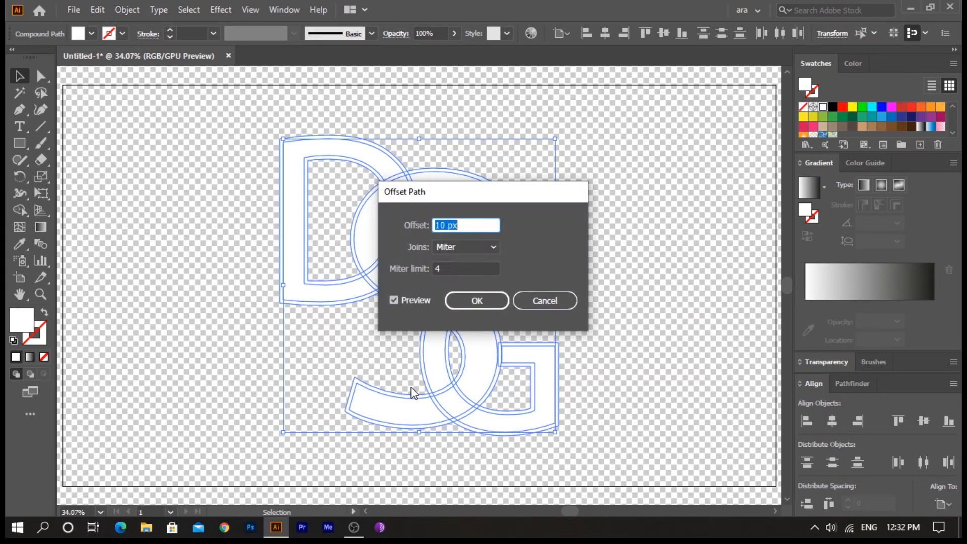
{"action": "key", "text": "Up"}
{"action": "key", "text": "Up"}
{"action": "key", "text": "Up"}
{"action": "key", "text": "Up"}
{"action": "key", "text": "Up"}
{"action": "key", "text": "Up"}
{"action": "key", "text": "Up"}
{"action": "key", "text": "Up"}
{"action": "key", "text": "Up"}
{"action": "key", "text": "Up"}
{"action": "key", "text": "Up"}
{"action": "key", "text": "Down"}
{"action": "key", "text": "Down"}
{"action": "key", "text": "Down"}
{"action": "left_click", "coordinate": [477, 301]}
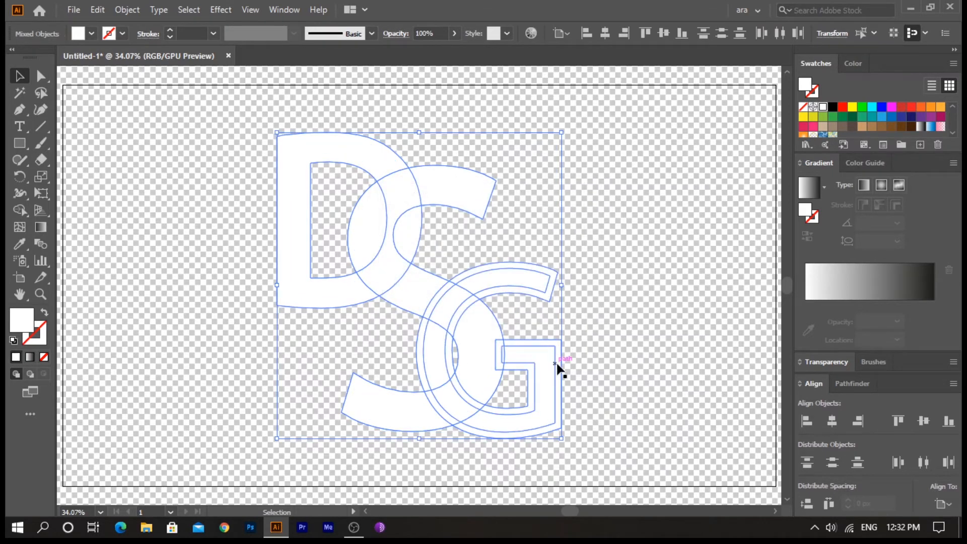
{"action": "left_click", "coordinate": [833, 107]}
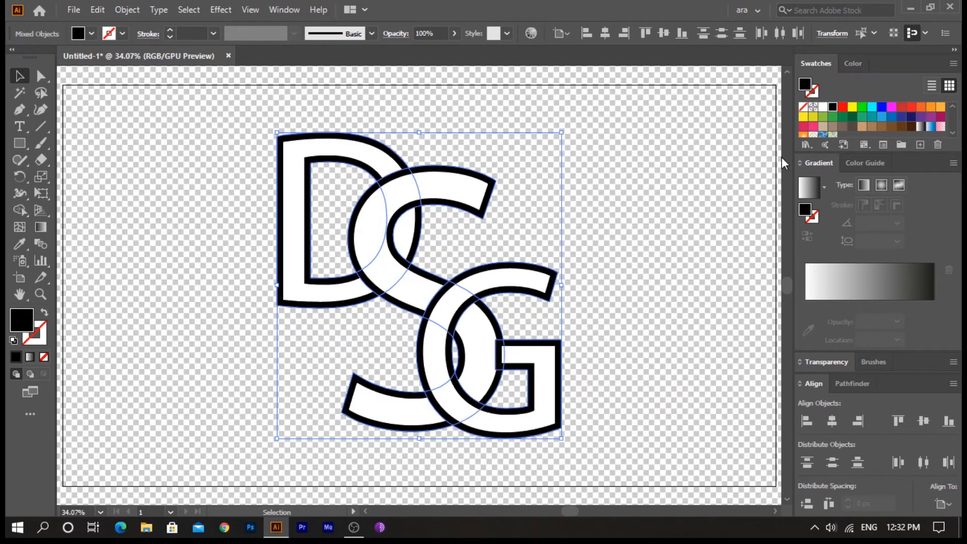
{"action": "left_click", "coordinate": [685, 177]}
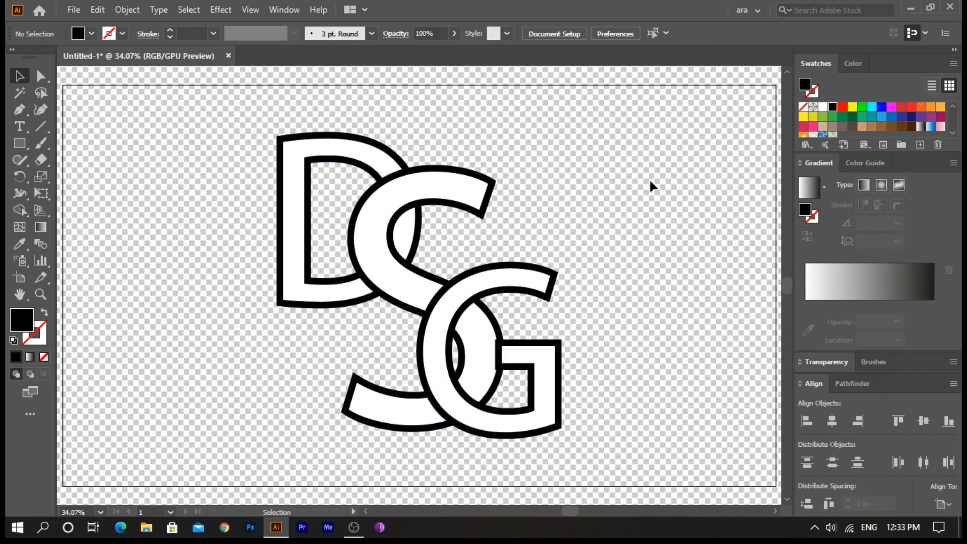
Send the white S and its black border behind the D and G.
{"action": "left_click", "coordinate": [479, 211]}
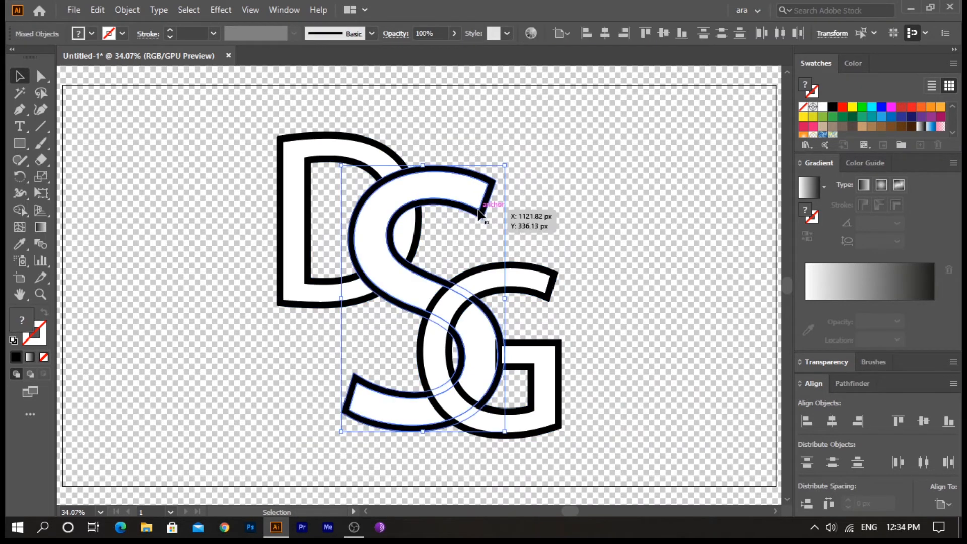
{"action": "right_click", "coordinate": [454, 185]}
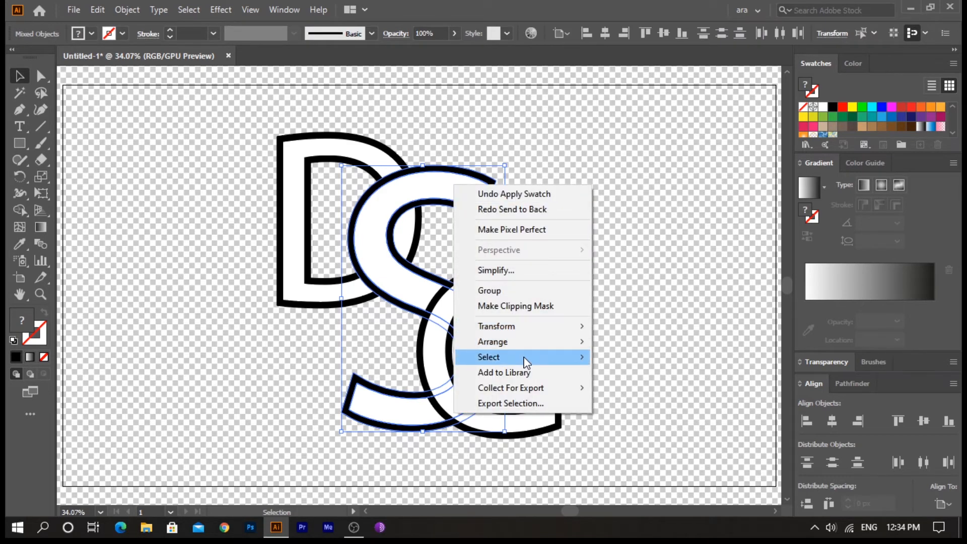
{"action": "mouse_move", "coordinate": [529, 344]}
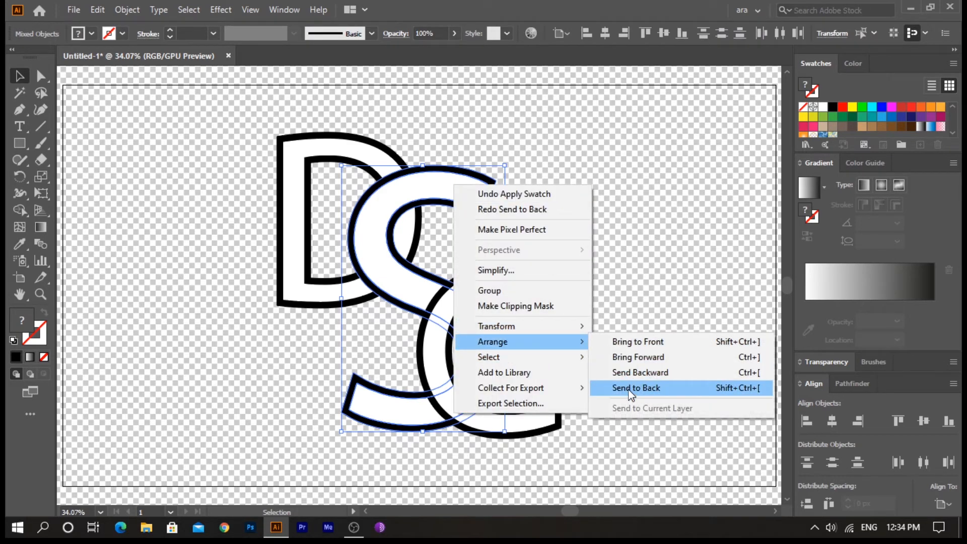
{"action": "left_click", "coordinate": [631, 389]}
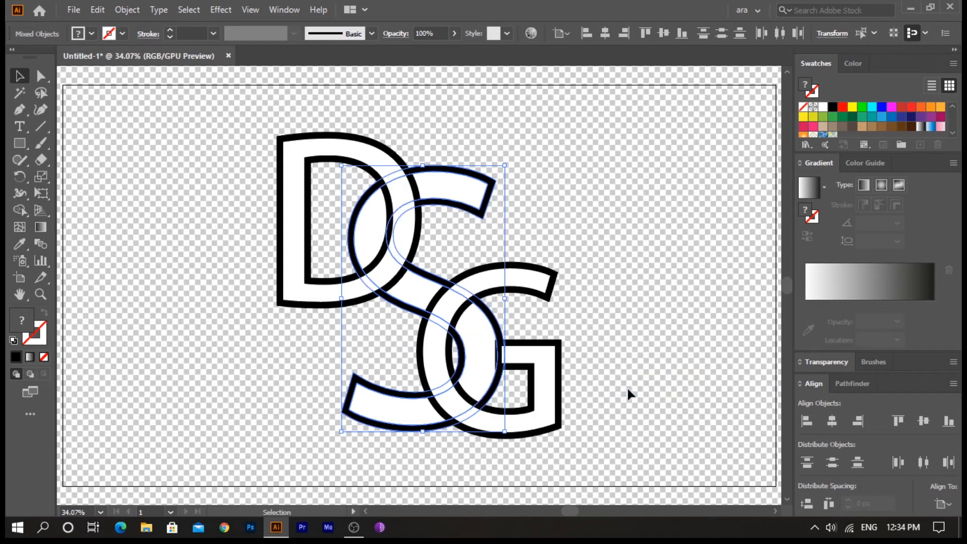
{"action": "left_click", "coordinate": [608, 226]}
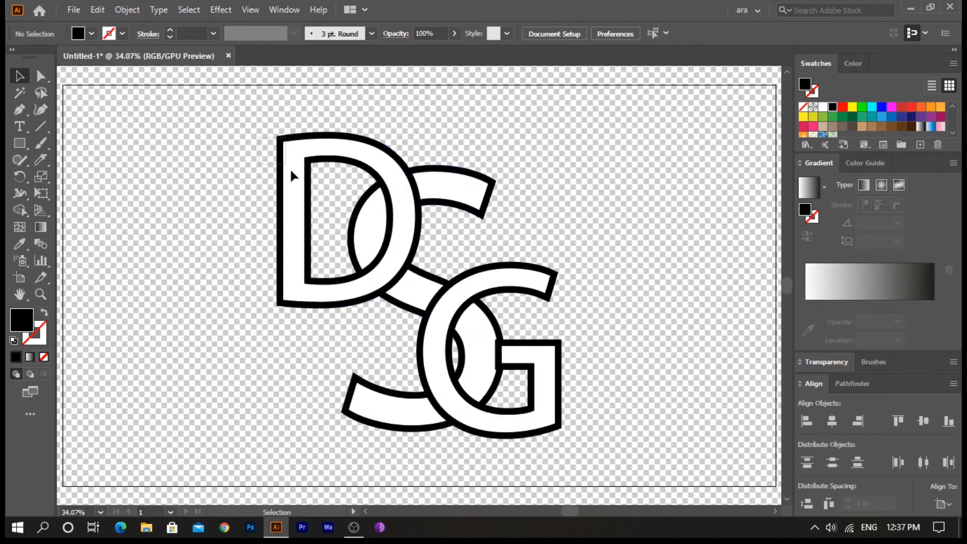
Nudge the D and its black border to the right so they overlap the S more deeply, and clear the selection.
{"action": "left_click", "coordinate": [317, 200]}
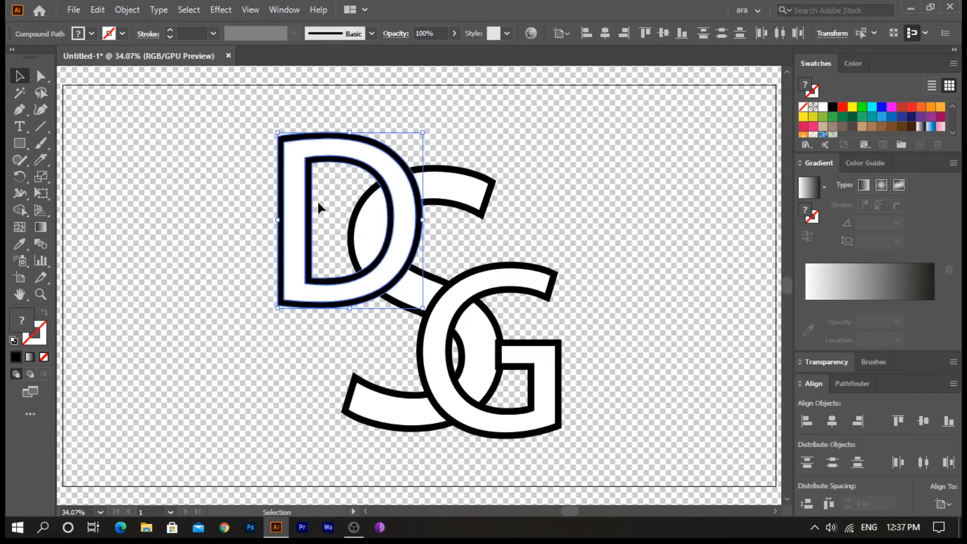
{"action": "key", "text": "Right"}
{"action": "key", "text": "Right"}
{"action": "key", "text": "Right"}
{"action": "key", "text": "Right"}
{"action": "key", "text": "Right"}
{"action": "key", "text": "Right"}
{"action": "key", "text": "Right"}
{"action": "key", "text": "Right"}
{"action": "key", "text": "Right"}
{"action": "key", "text": "Right"}
{"action": "key", "text": "Right"}
{"action": "key", "text": "Right"}
{"action": "key", "text": "Right"}
{"action": "key", "text": "Right"}
{"action": "key", "text": "Right"}
{"action": "key", "text": "Right"}
{"action": "key", "text": "Right"}
{"action": "key", "text": "Right"}
{"action": "key", "text": "Right"}
{"action": "key", "text": "Right"}
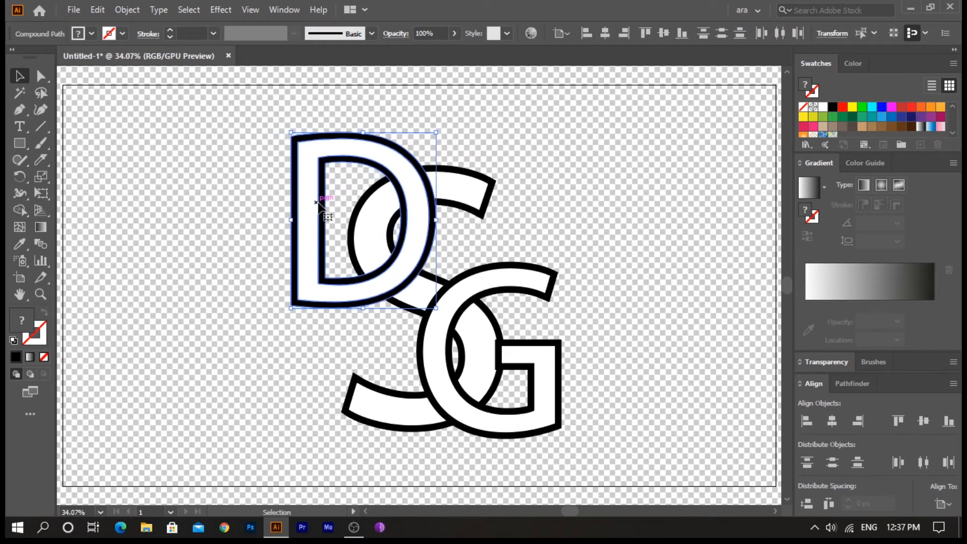
{"action": "key", "text": "Right"}
{"action": "key", "text": "Right"}
{"action": "key", "text": "Right"}
{"action": "key", "text": "Right"}
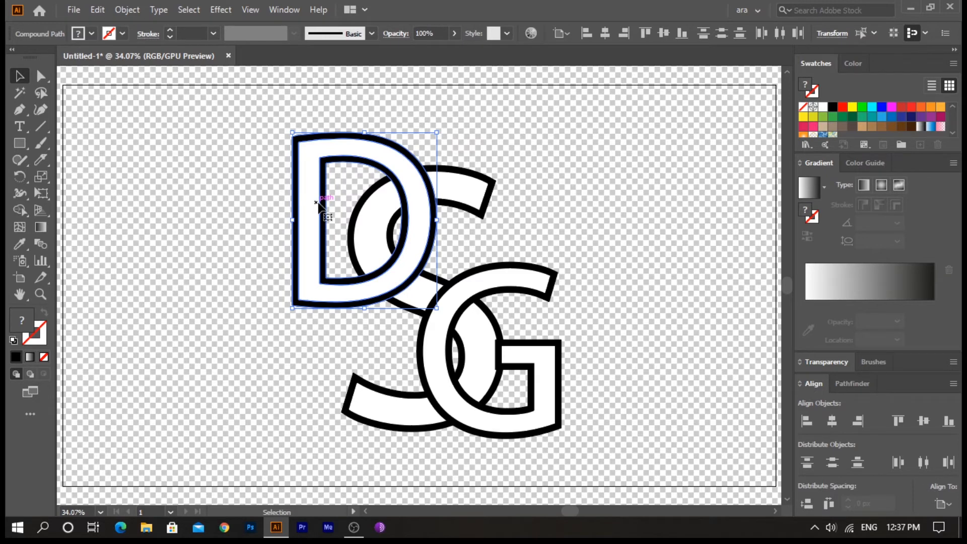
{"action": "key", "text": "ctrl+shift+a"}
Cut the S and its border with the Knife on both sides of its upper crossing with the D.
{"action": "left_click", "coordinate": [41, 159]}
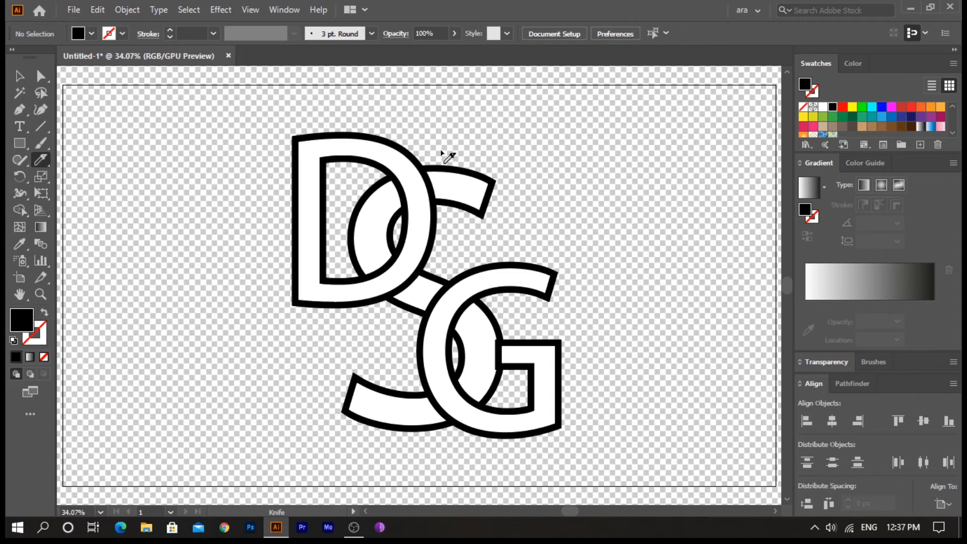
{"action": "left_click_drag", "start_coordinate": [448, 147], "coordinate": [450, 212]}
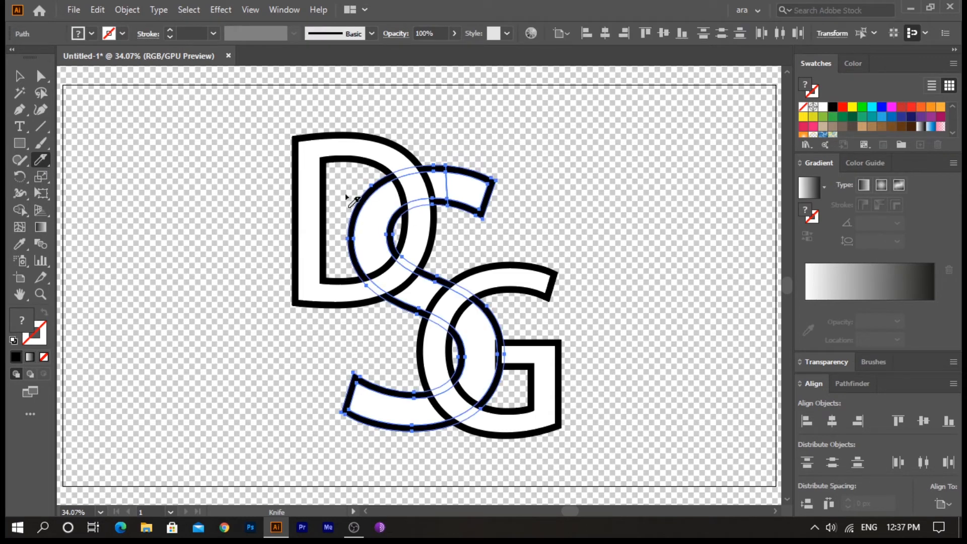
{"action": "left_click_drag", "start_coordinate": [348, 198], "coordinate": [396, 223]}
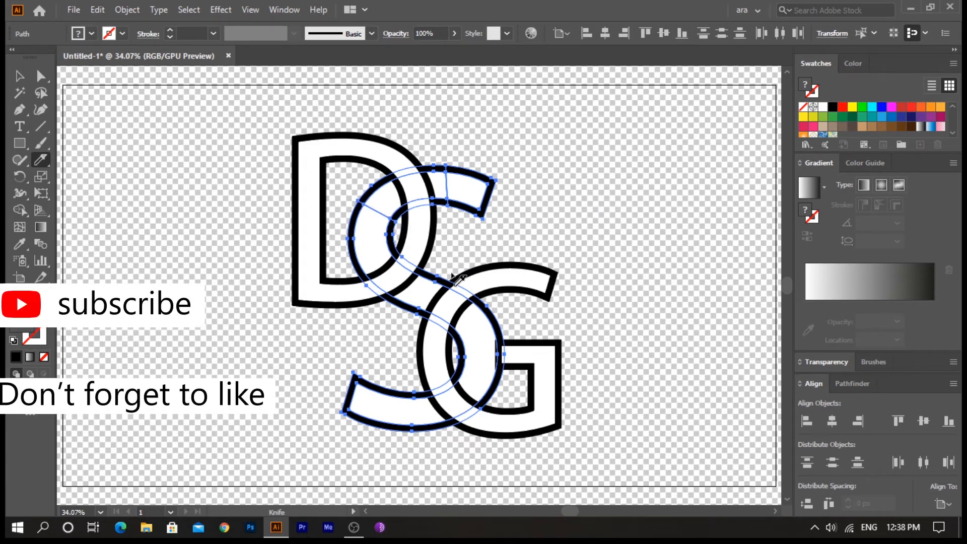
{"action": "key", "text": "v"}
{"action": "left_click", "coordinate": [553, 261]}
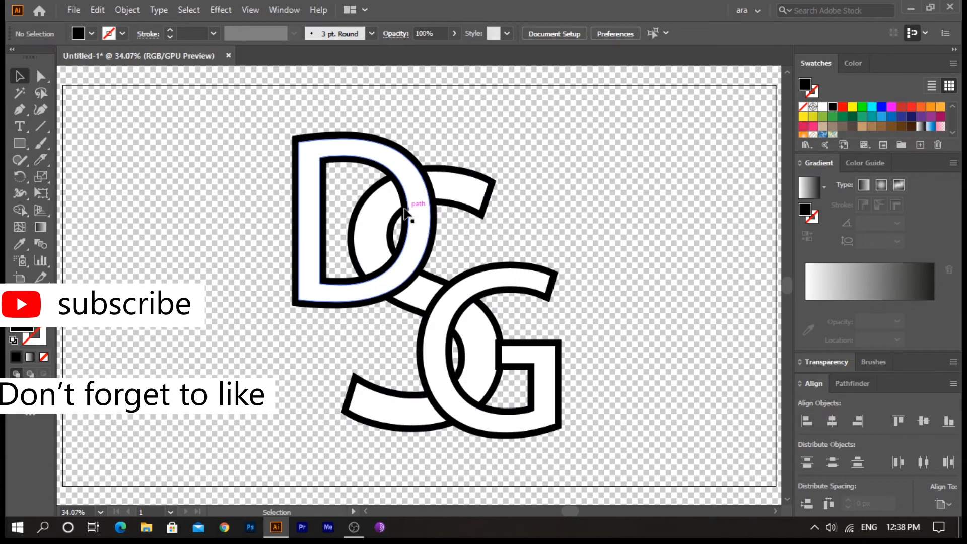
Bring the cut upper S segment and its black border in front of the D.
{"action": "left_click", "coordinate": [386, 210]}
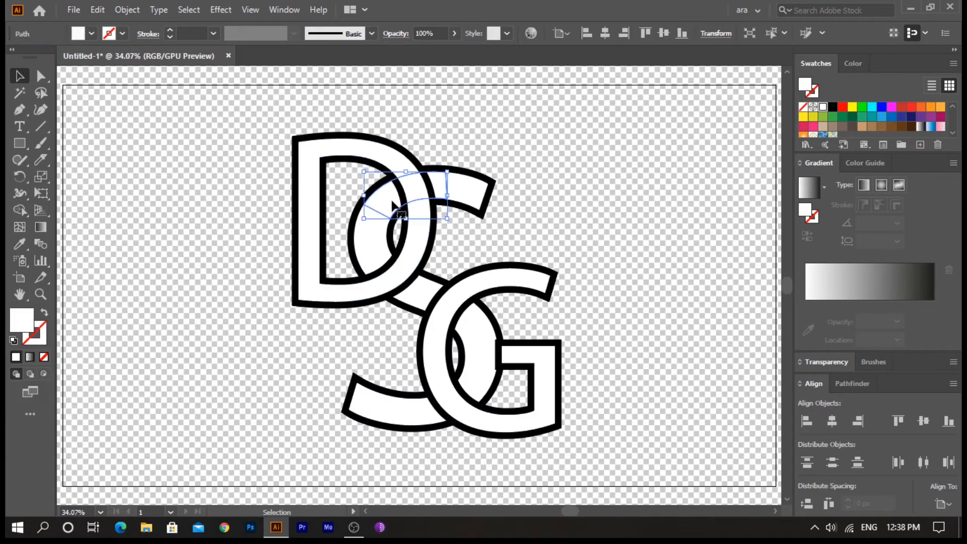
{"action": "left_click", "coordinate": [436, 173], "text": "shift"}
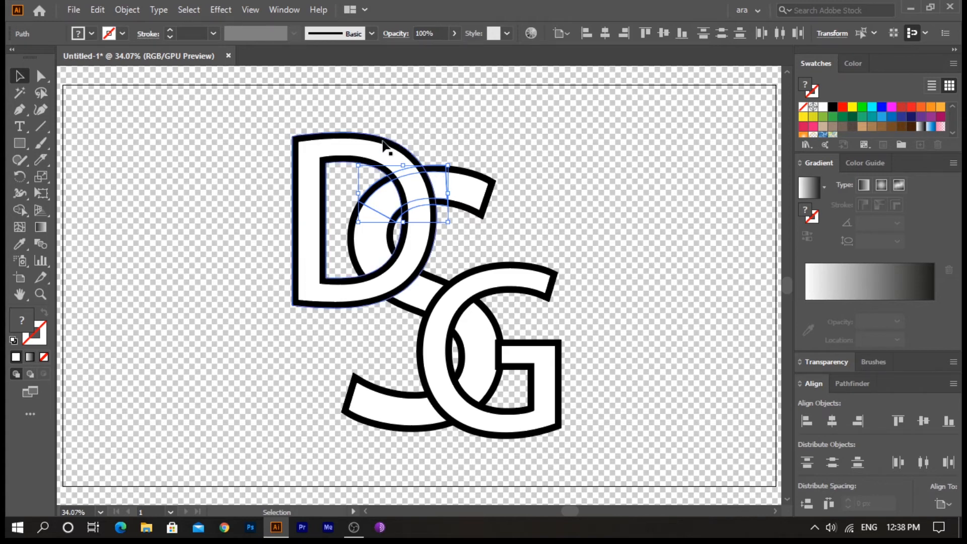
{"action": "right_click", "coordinate": [431, 198]}
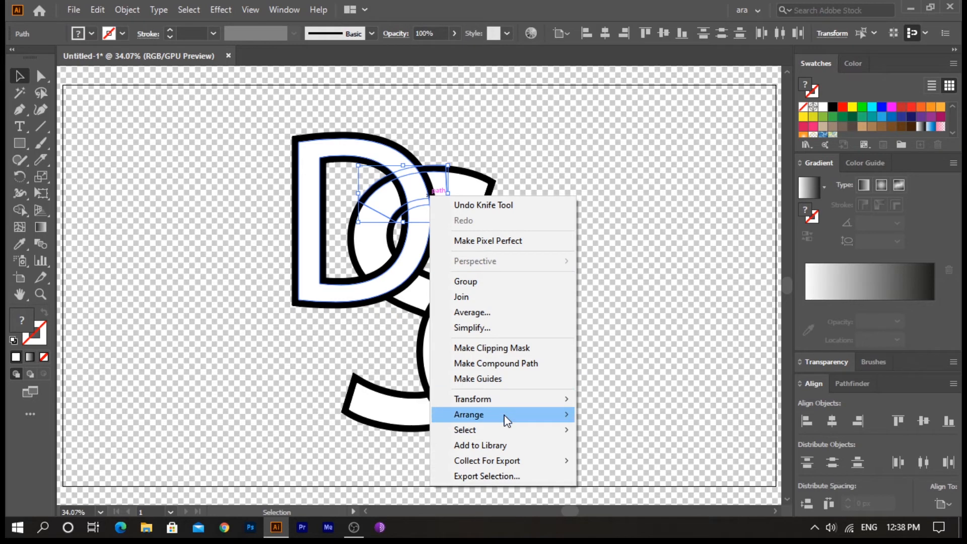
{"action": "mouse_move", "coordinate": [506, 420]}
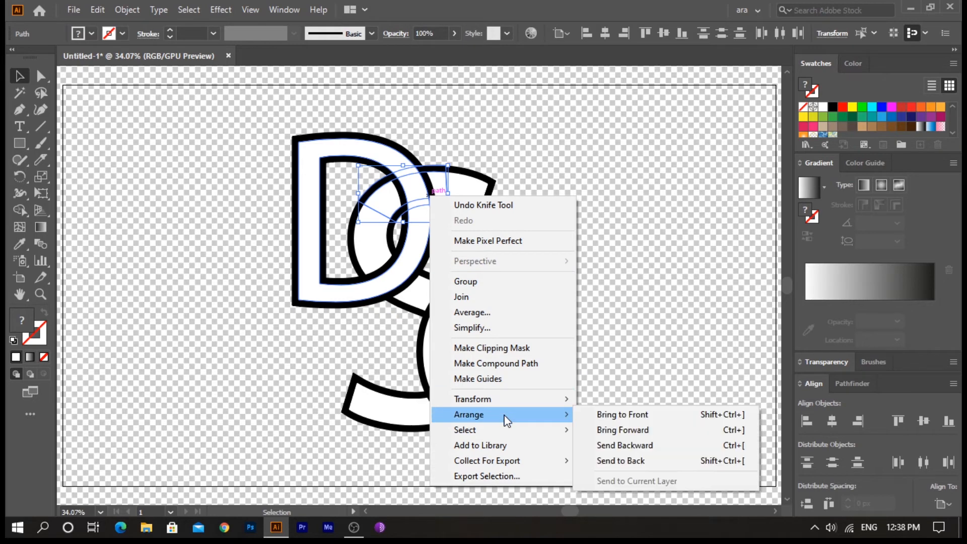
{"action": "left_click", "coordinate": [607, 417]}
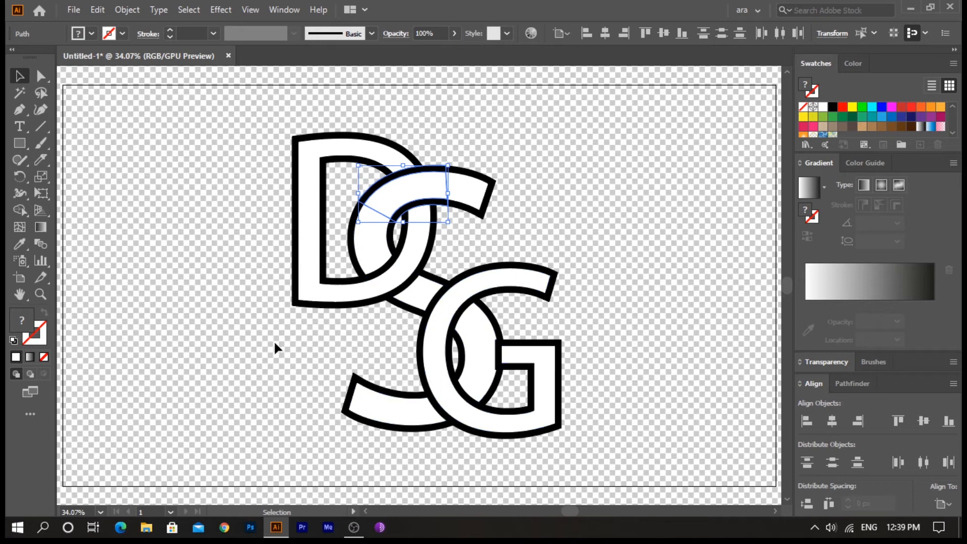
Cut the rest of the S and its border with the Knife on both sides of its upper crossing with the G.
{"action": "left_click_drag", "start_coordinate": [381, 412], "coordinate": [381, 413]}
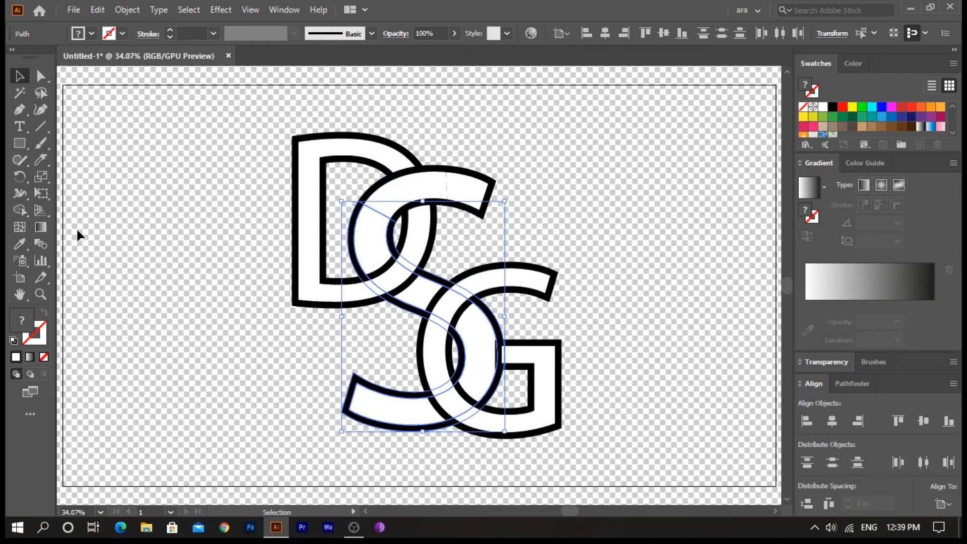
{"action": "left_click", "coordinate": [46, 158]}
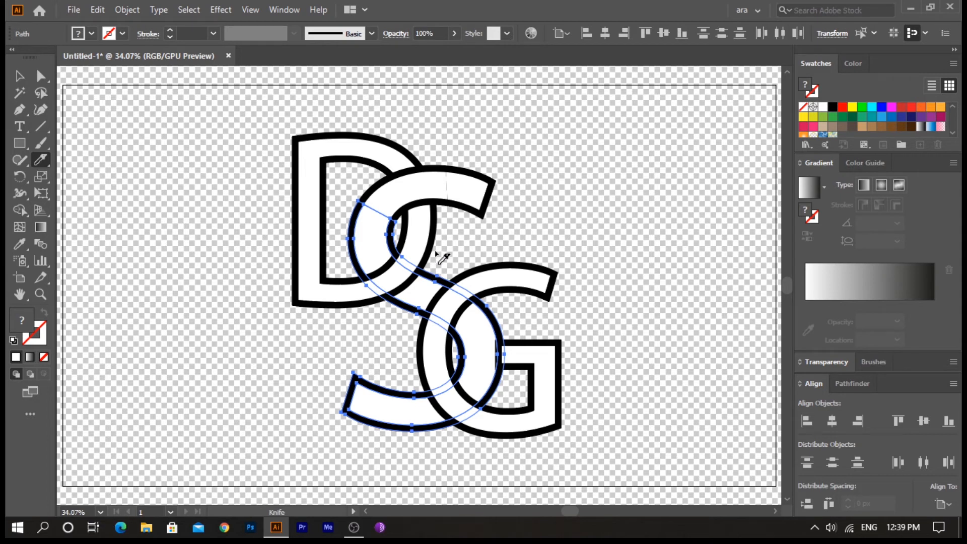
{"action": "left_click_drag", "start_coordinate": [442, 251], "coordinate": [402, 319]}
{"action": "left_click_drag", "start_coordinate": [499, 322], "coordinate": [457, 357]}
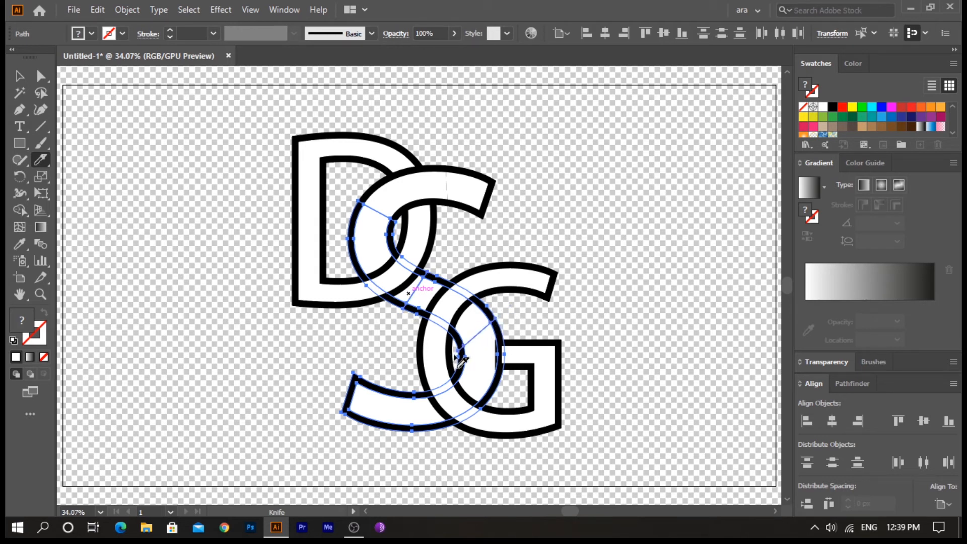
{"action": "key", "text": "v"}
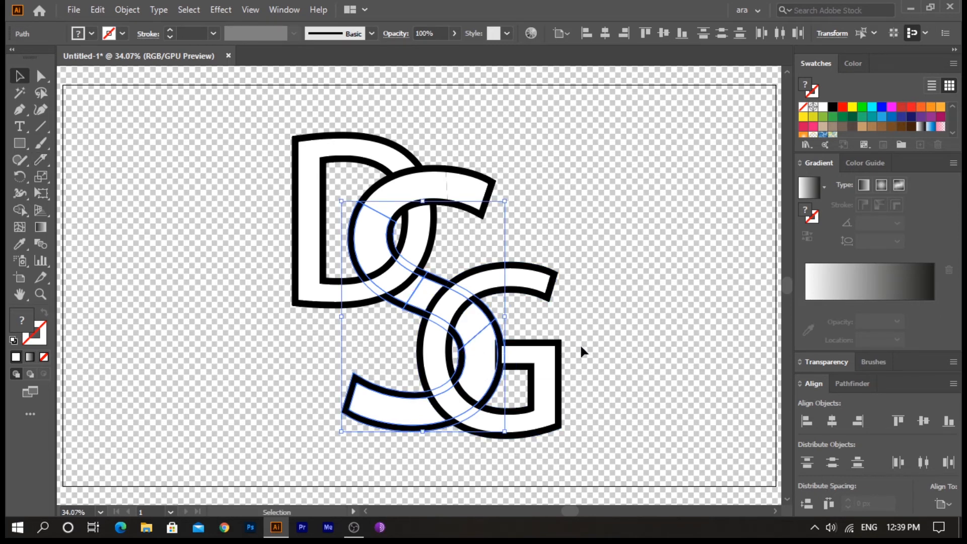
{"action": "left_click", "coordinate": [612, 336]}
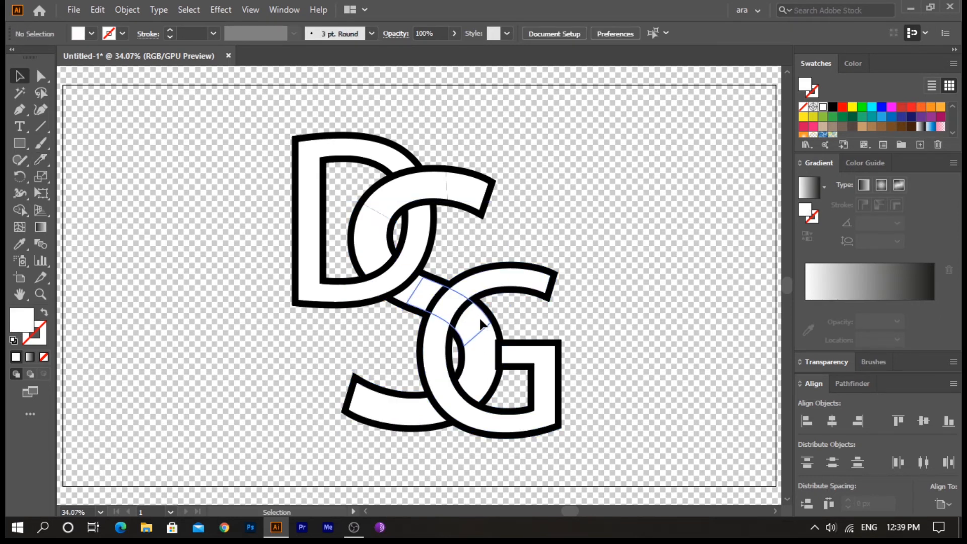
Bring the cut middle S segment and its black border in front of the G.
{"action": "left_click", "coordinate": [479, 317]}
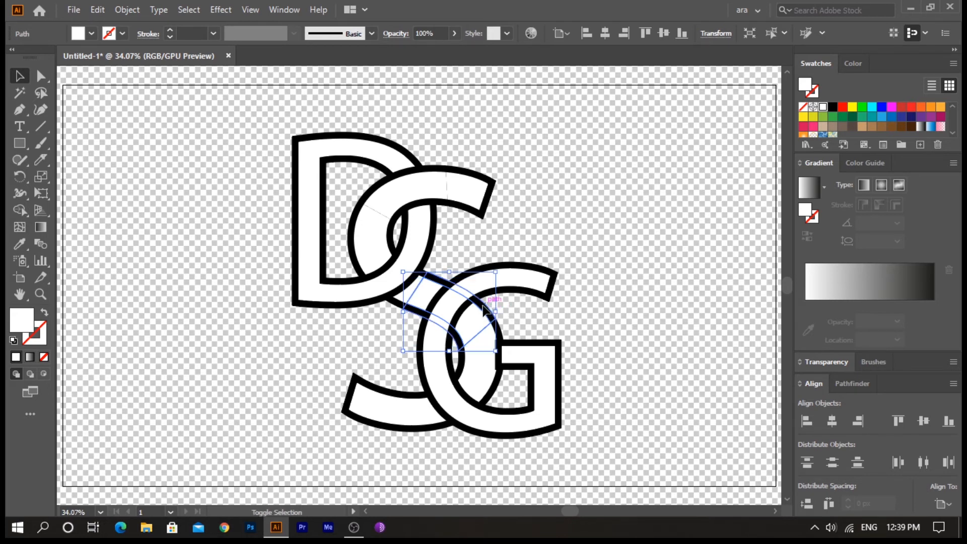
{"action": "left_click", "coordinate": [483, 308], "text": "shift"}
{"action": "right_click", "coordinate": [454, 323]}
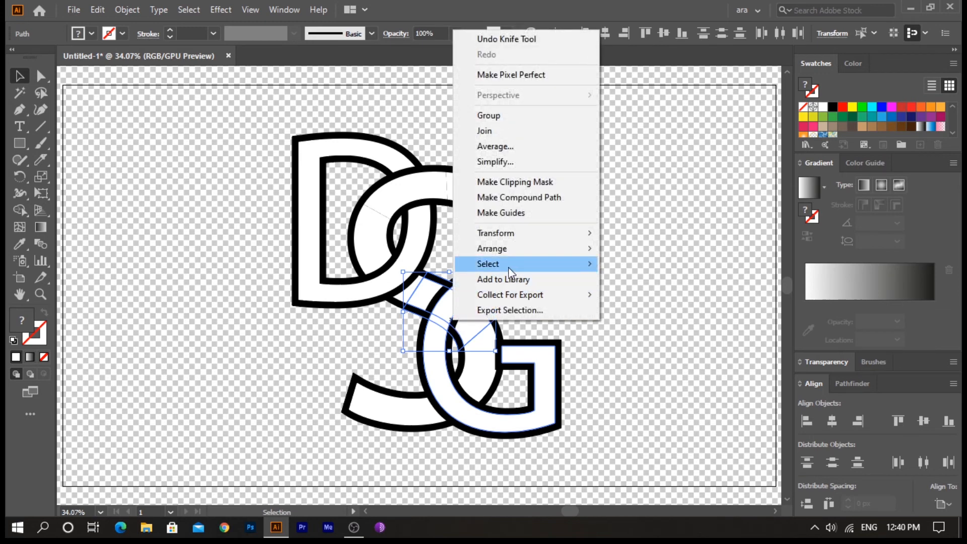
{"action": "mouse_move", "coordinate": [526, 248]}
{"action": "left_click", "coordinate": [637, 249]}
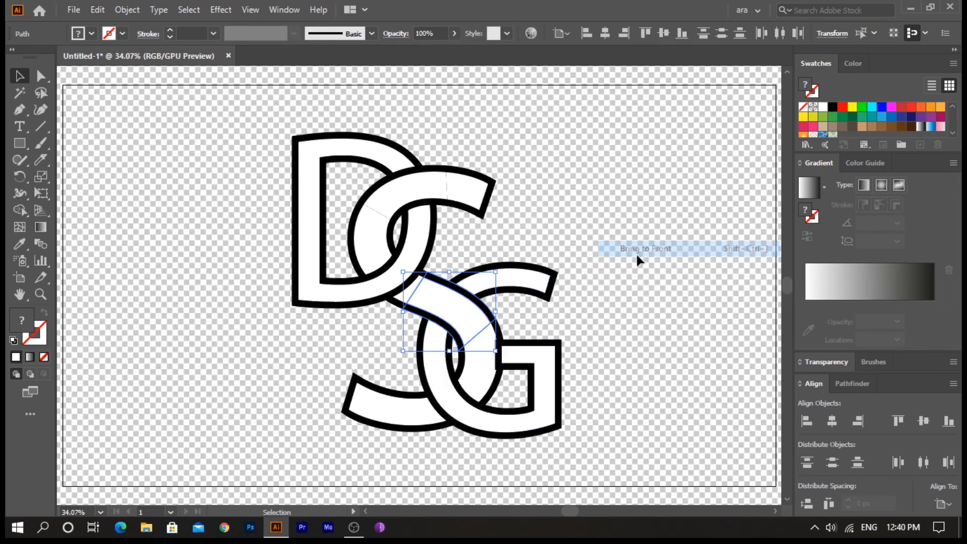
Hide the transparency grid and clear the selection.
{"action": "left_click", "coordinate": [251, 11]}
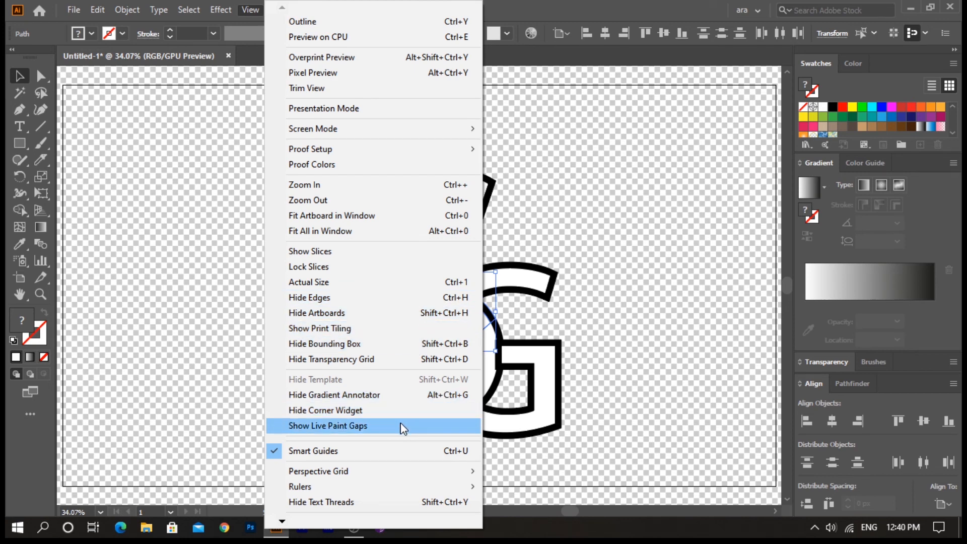
{"action": "left_click", "coordinate": [399, 360]}
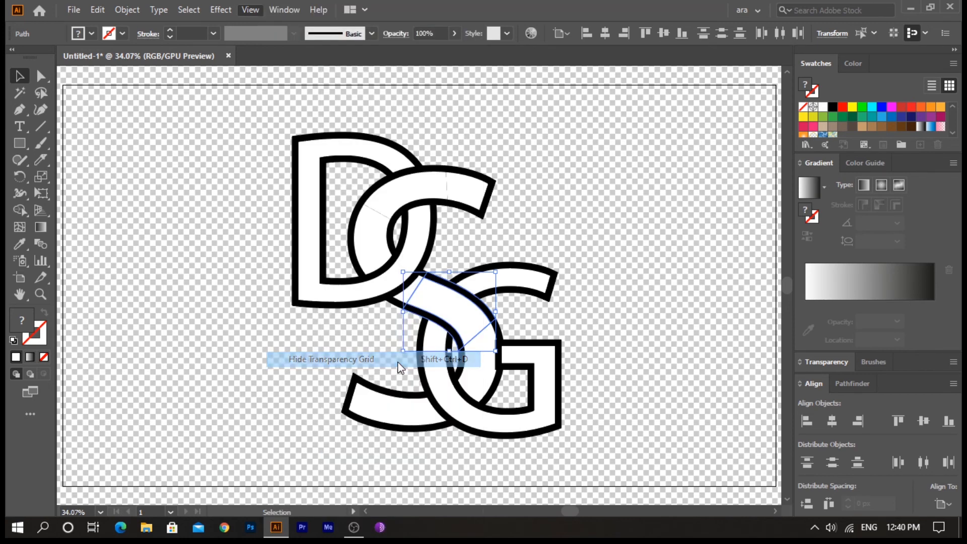
{"action": "left_click", "coordinate": [518, 318]}
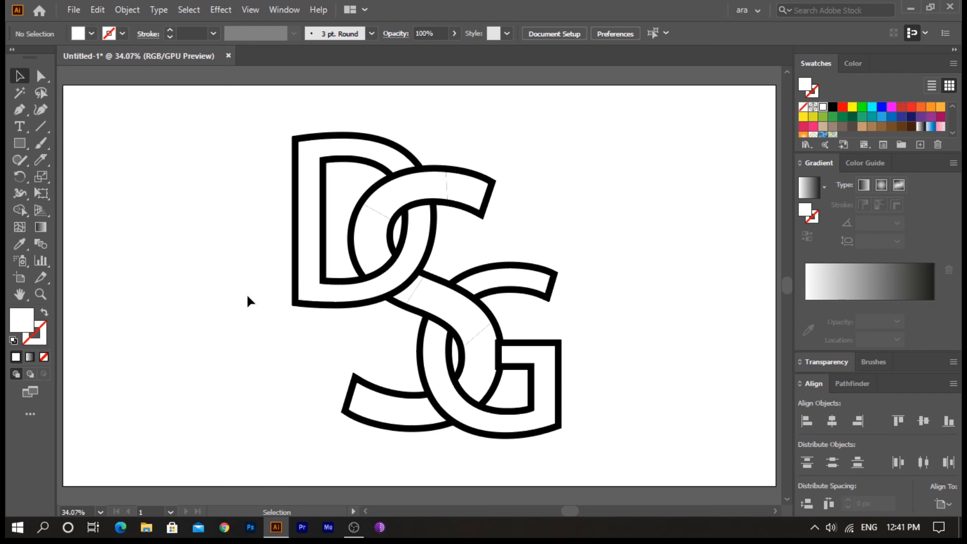
Add a black rectangle covering the whole artboard and send it behind the monogram.
{"action": "left_click", "coordinate": [20, 144]}
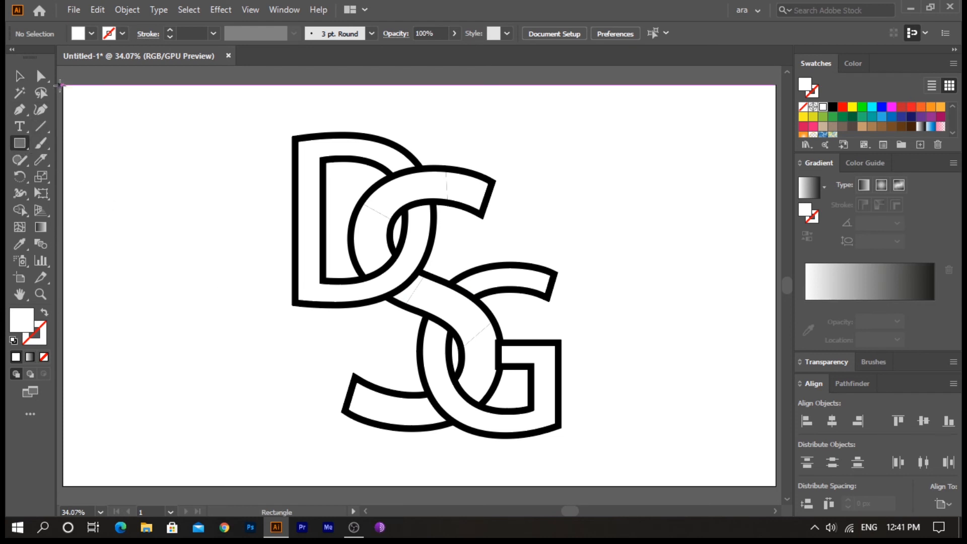
{"action": "left_click_drag", "start_coordinate": [62, 84], "coordinate": [776, 486]}
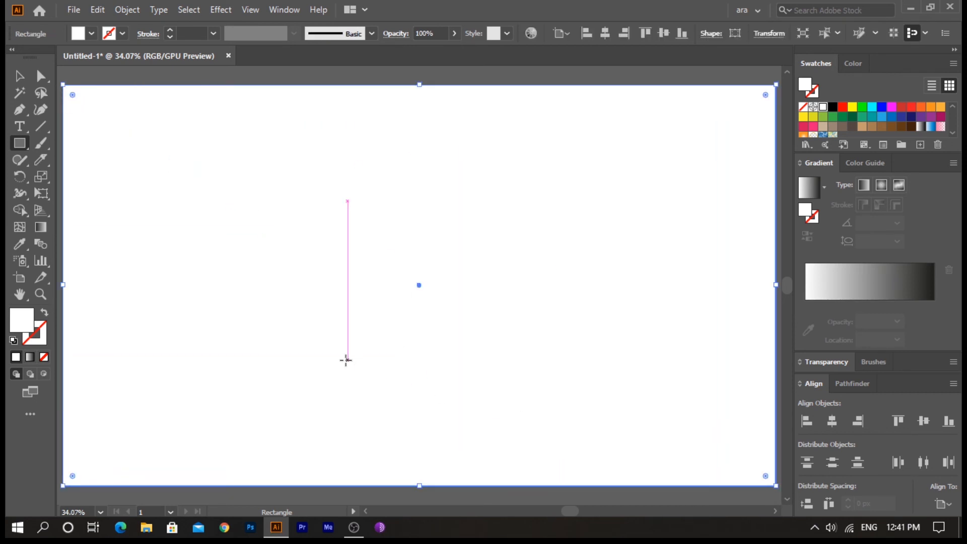
{"action": "left_click", "coordinate": [832, 107]}
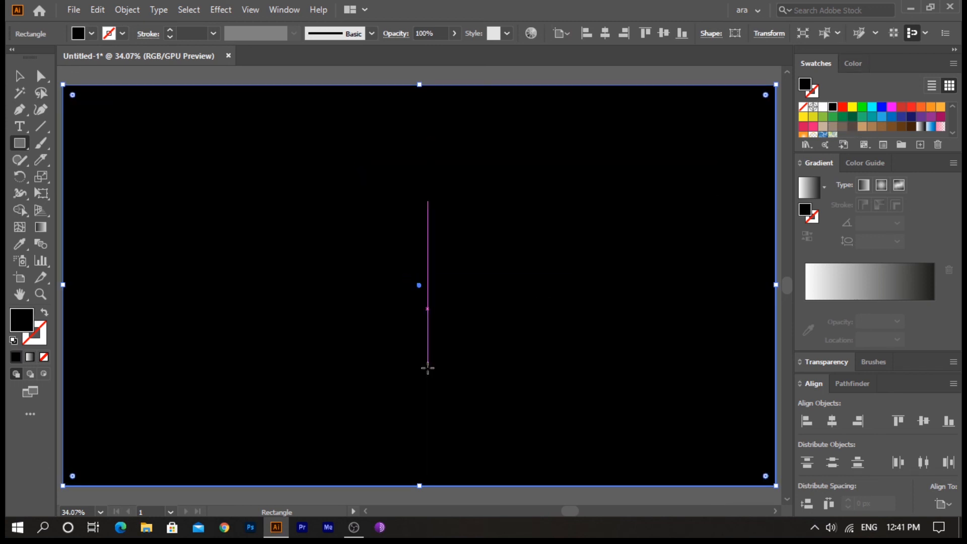
{"action": "key", "text": "v"}
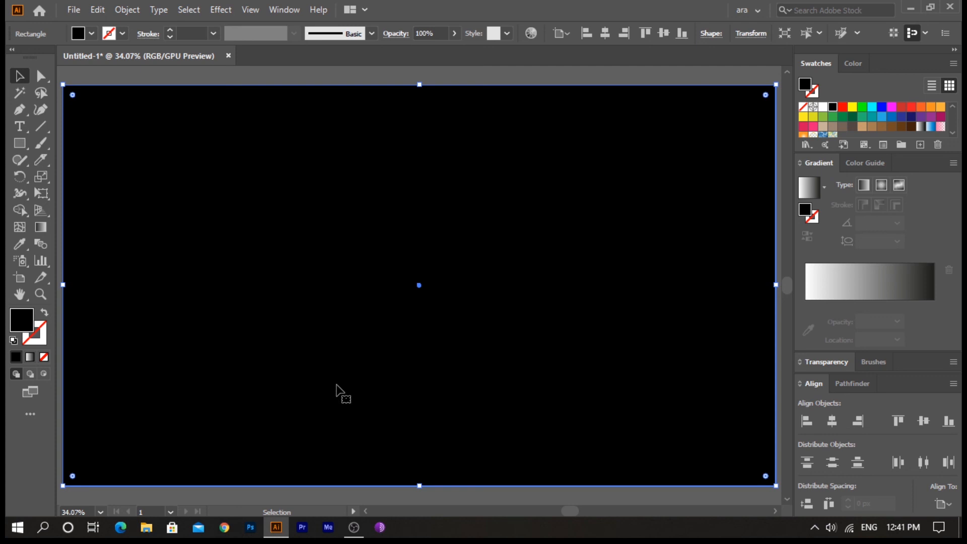
{"action": "right_click", "coordinate": [279, 404]}
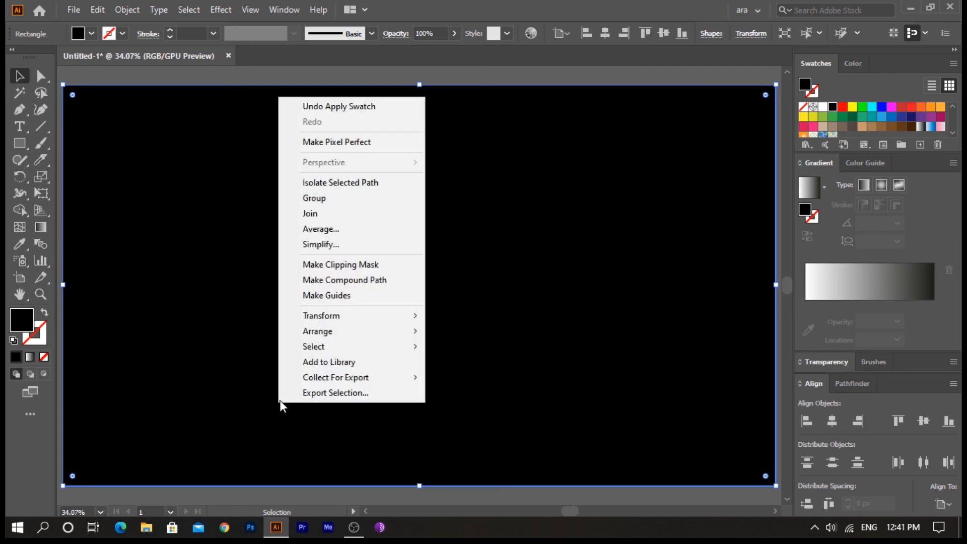
{"action": "mouse_move", "coordinate": [342, 330]}
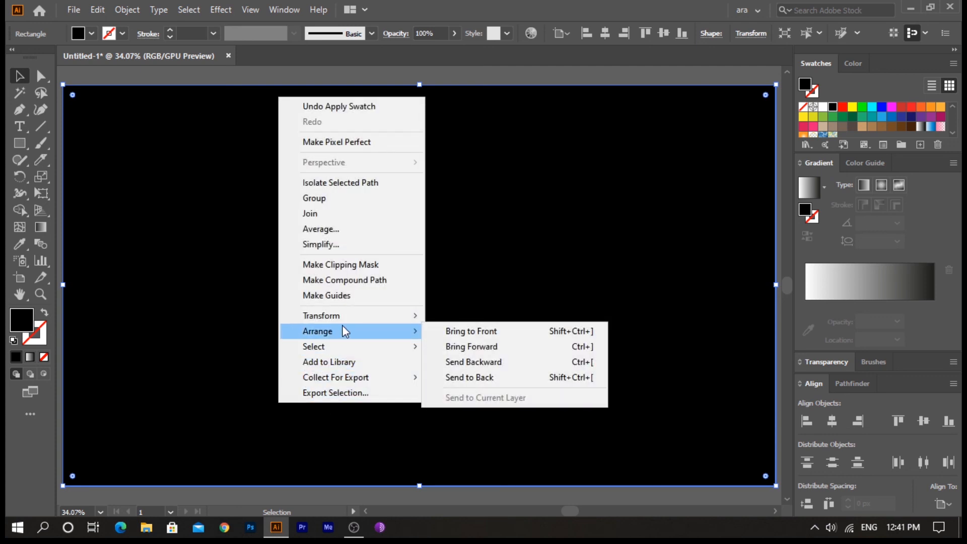
{"action": "left_click", "coordinate": [503, 377]}
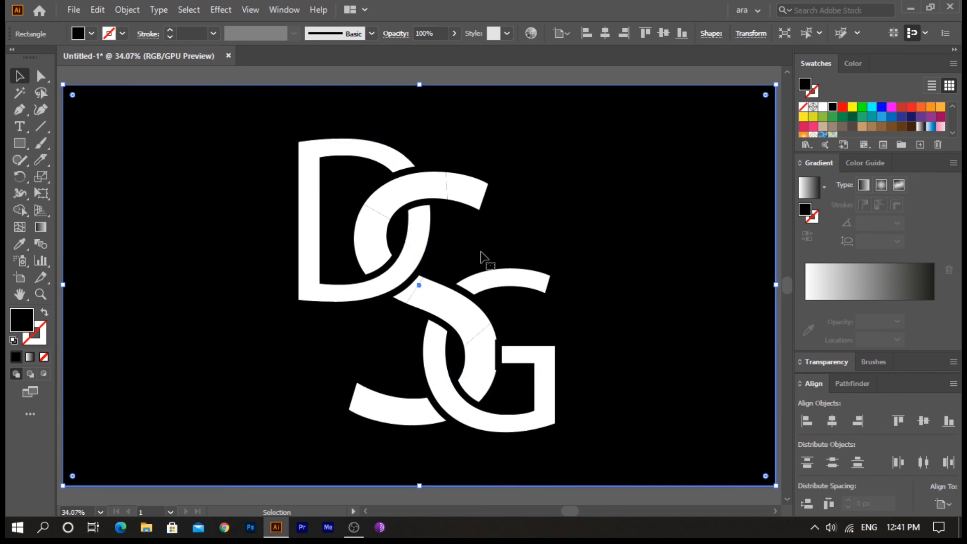
Fill all the white pieces of the S with red.
{"action": "left_click", "coordinate": [390, 404]}
{"action": "left_click", "coordinate": [457, 315], "text": "shift"}
{"action": "left_click", "coordinate": [374, 242], "text": "shift"}
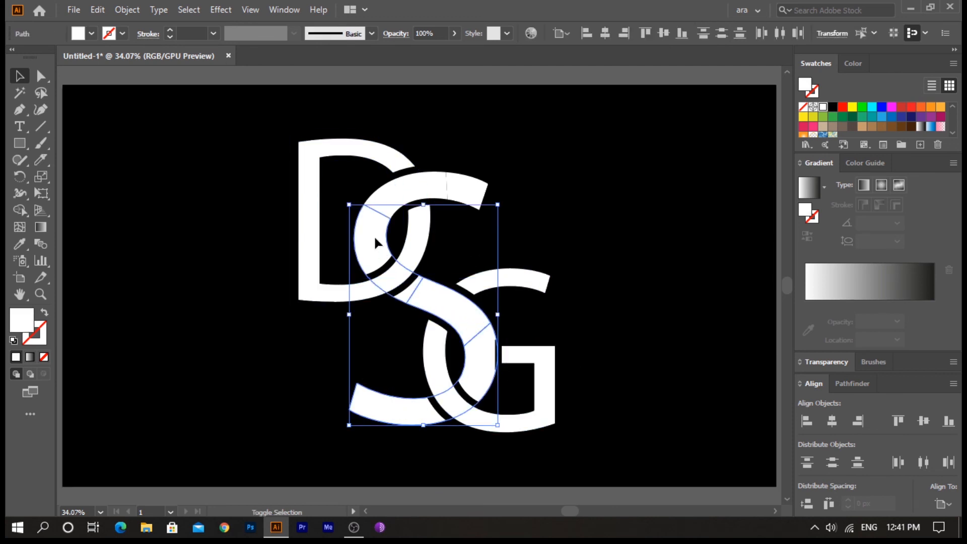
{"action": "left_click", "coordinate": [434, 196], "text": "shift"}
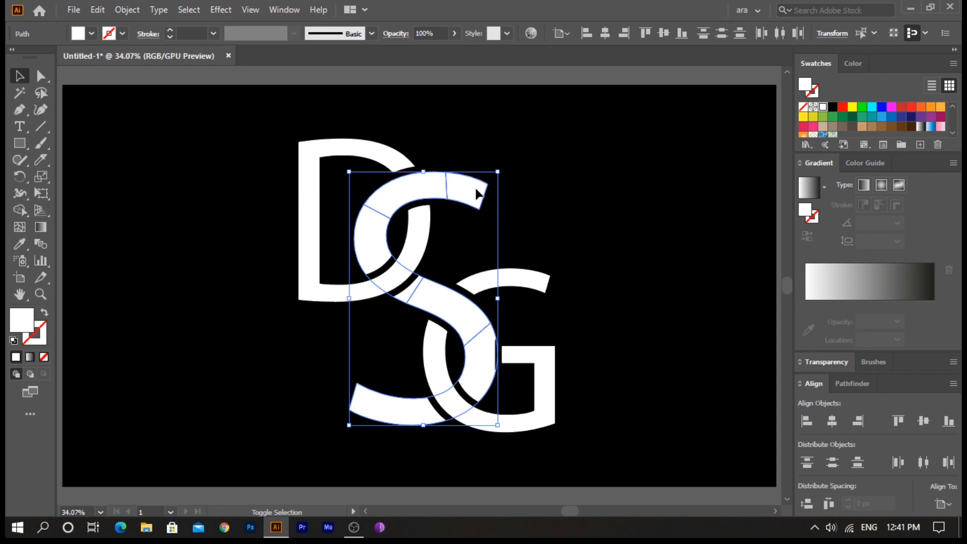
{"action": "left_click", "coordinate": [842, 107]}
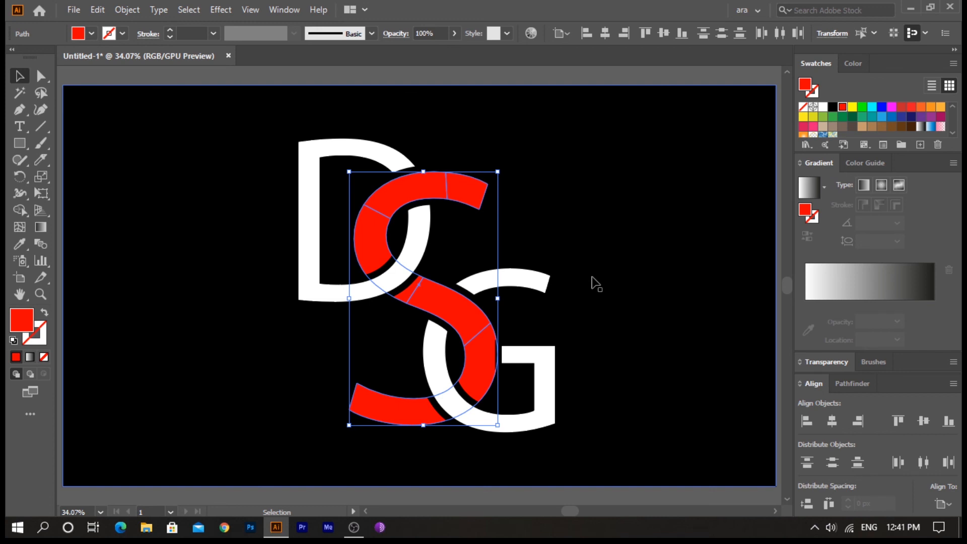